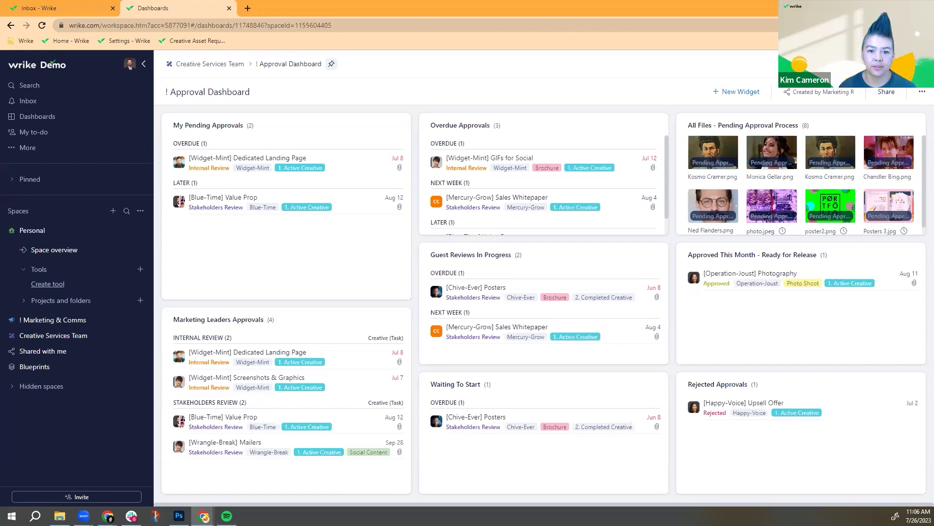
# - View the overview of the Personal space and the overview of the Creative Services Team space
pyautogui.click(58, 251)
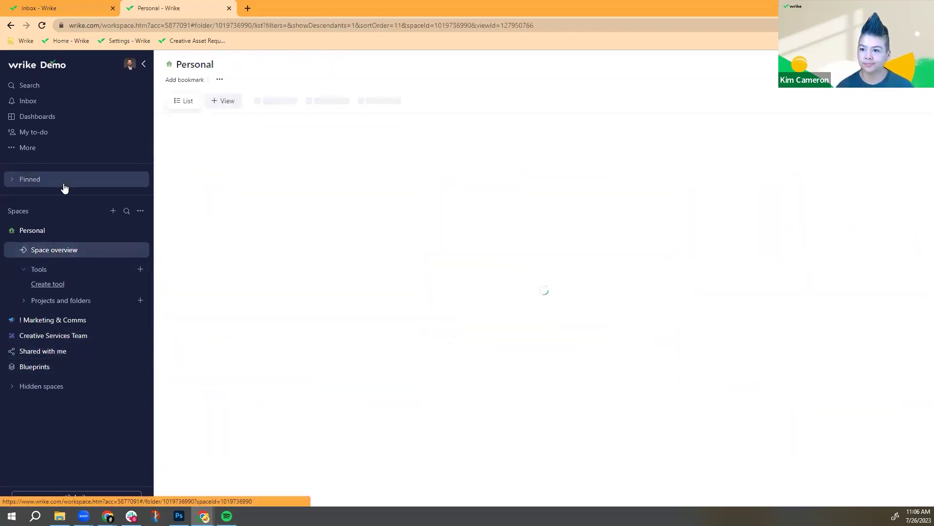
pyautogui.click(36, 231)
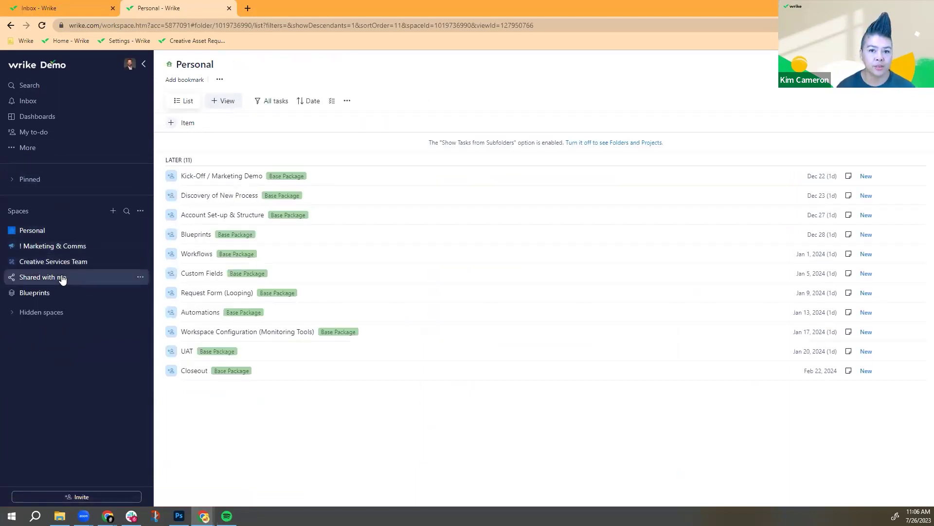
pyautogui.click(98, 267)
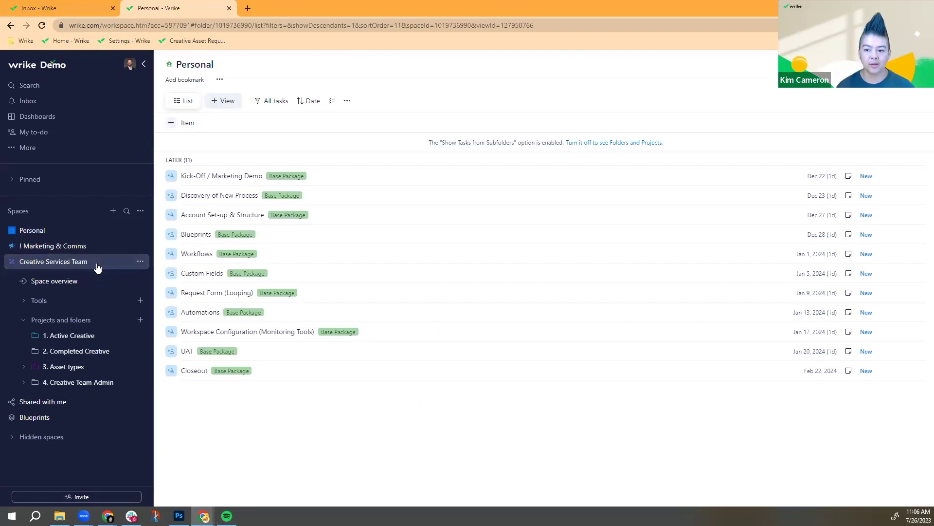
pyautogui.click(93, 287)
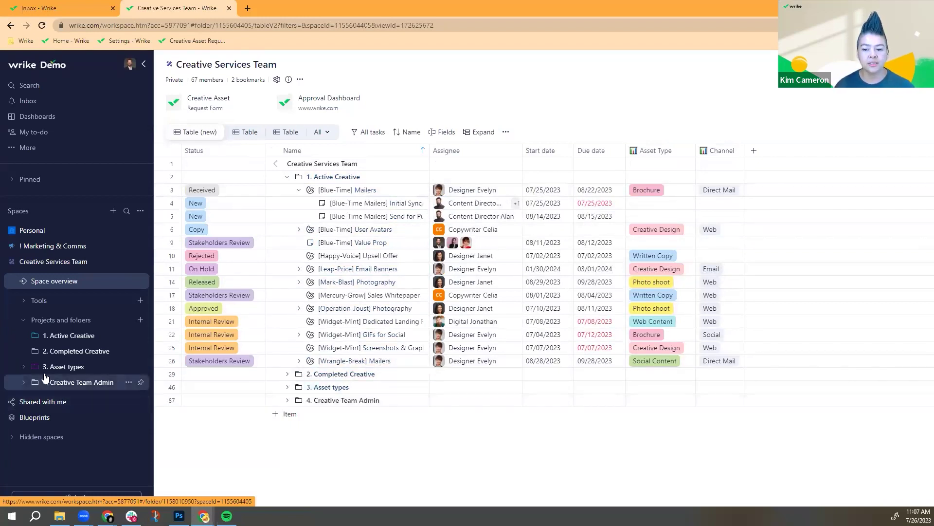
# - Look through the subfolders of the 3. Asset types folder in the Creative Services Team space, and collapse it again
pyautogui.click(24, 368)
pyautogui.scroll(-1, 29, 378)
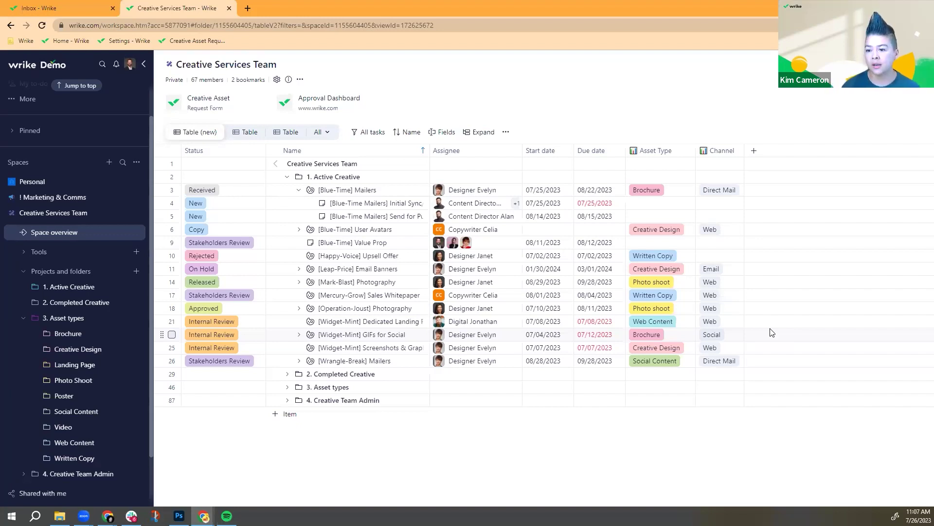
pyautogui.click(22, 320)
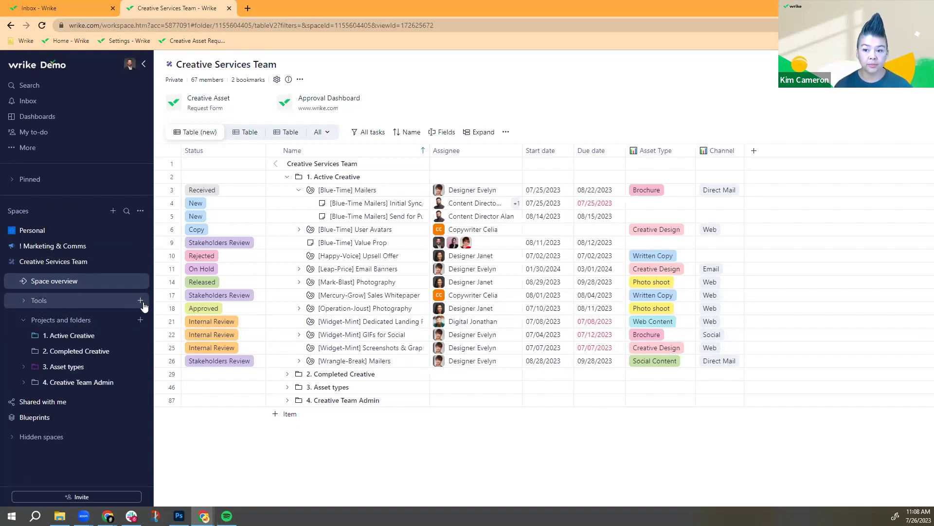
# - Create a dashboard named "Active Approvals and Projects" in the Personal space
pyautogui.click(111, 232)
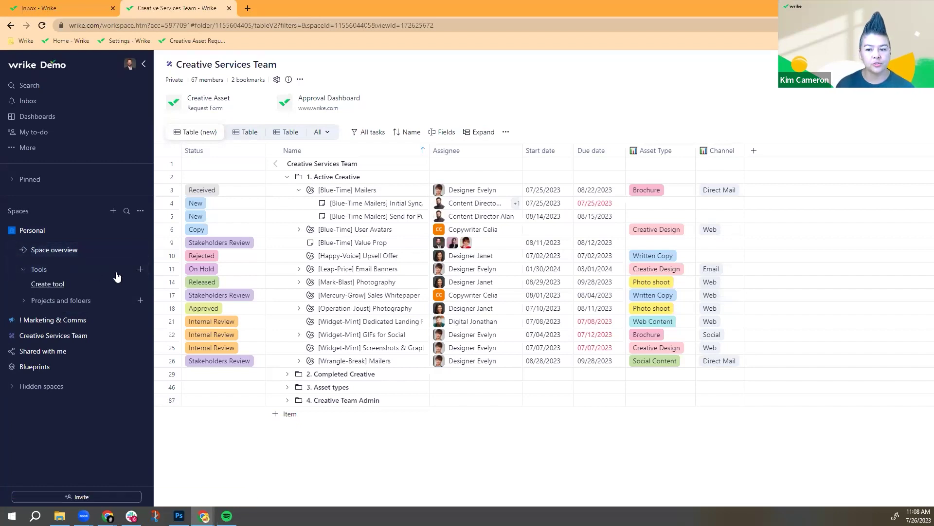
pyautogui.click(141, 270)
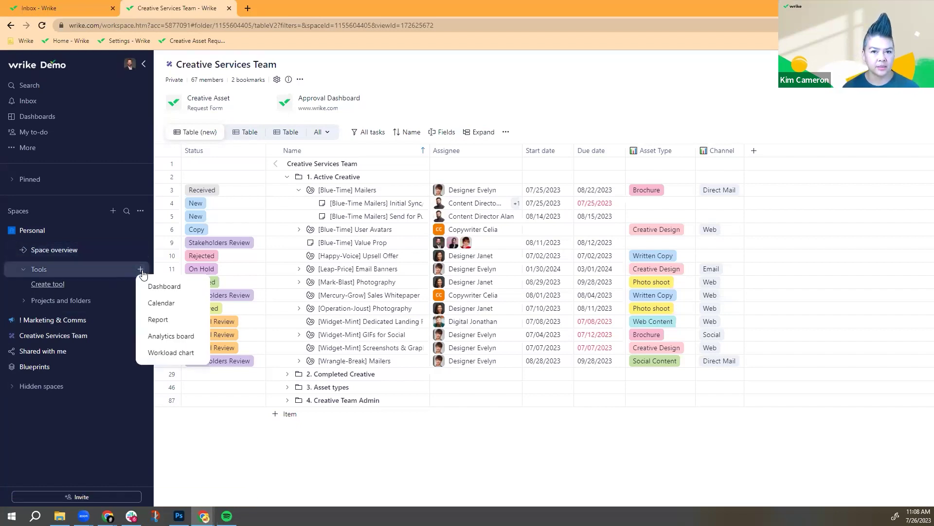
pyautogui.click(191, 291)
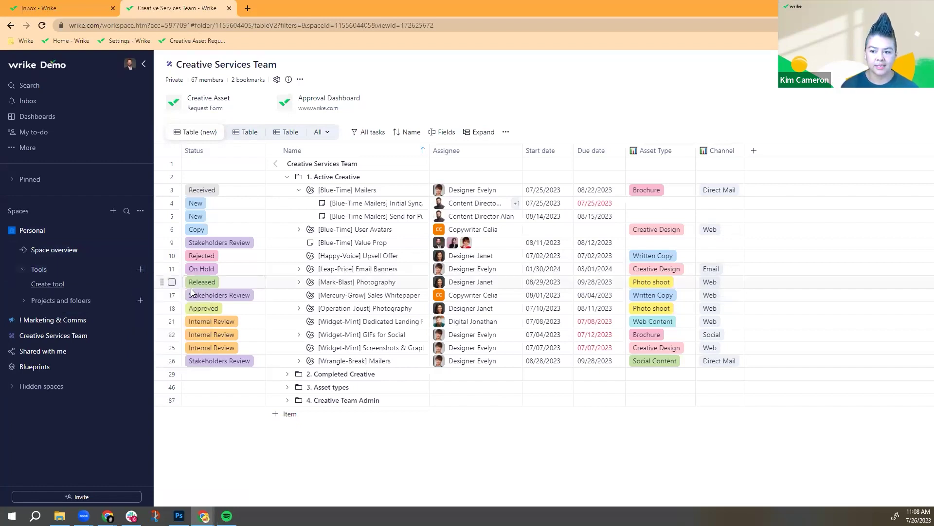
pyautogui.write('A')
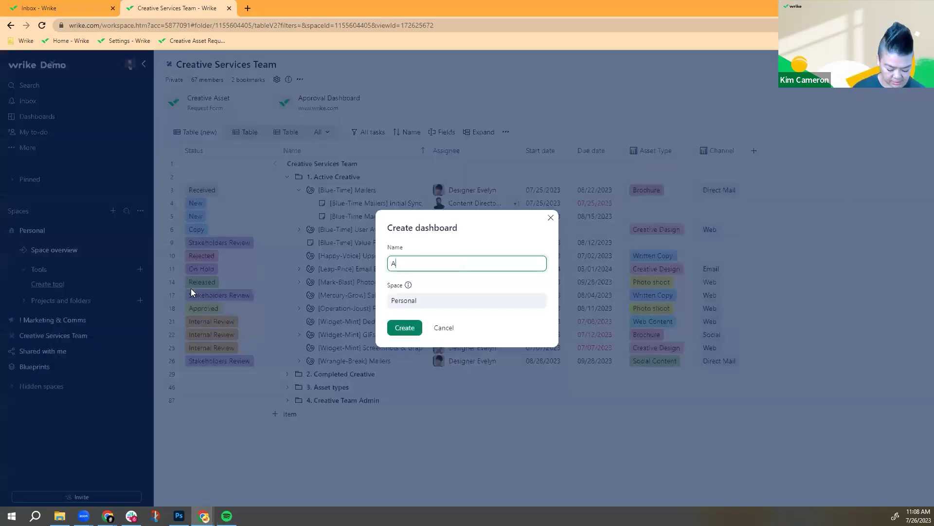
pyautogui.write('ctive Appr')
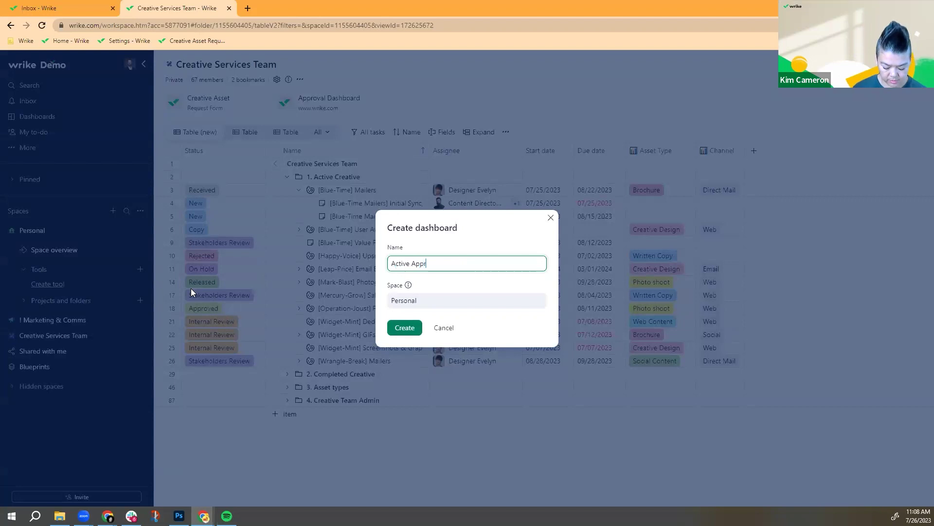
pyautogui.write('ovals and Projects')
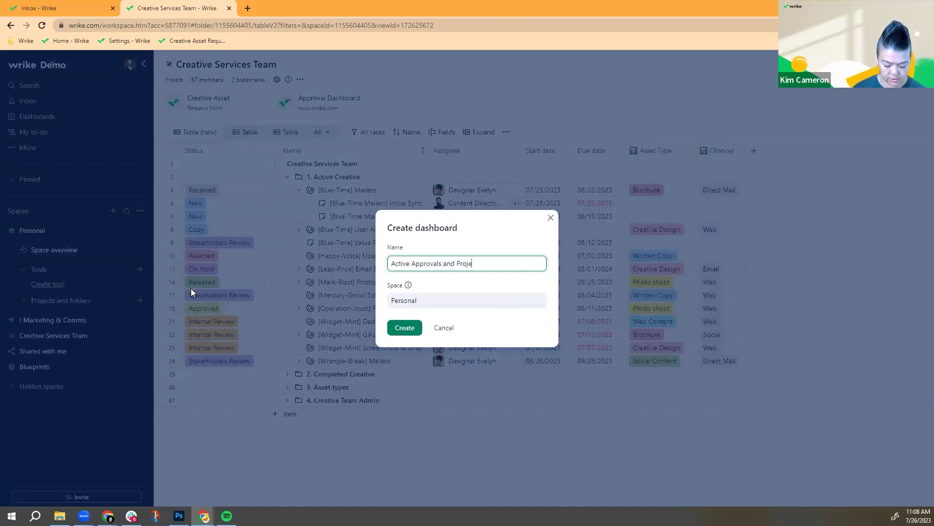
pyautogui.click(400, 328)
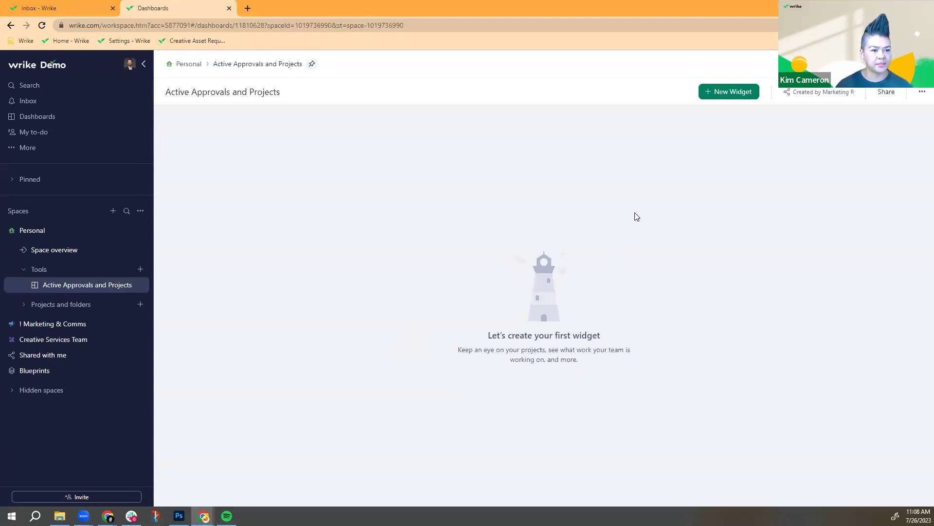
# - Start a new Projects Widget on the dashboard and title it "All Active Projects"
pyautogui.click(730, 92)
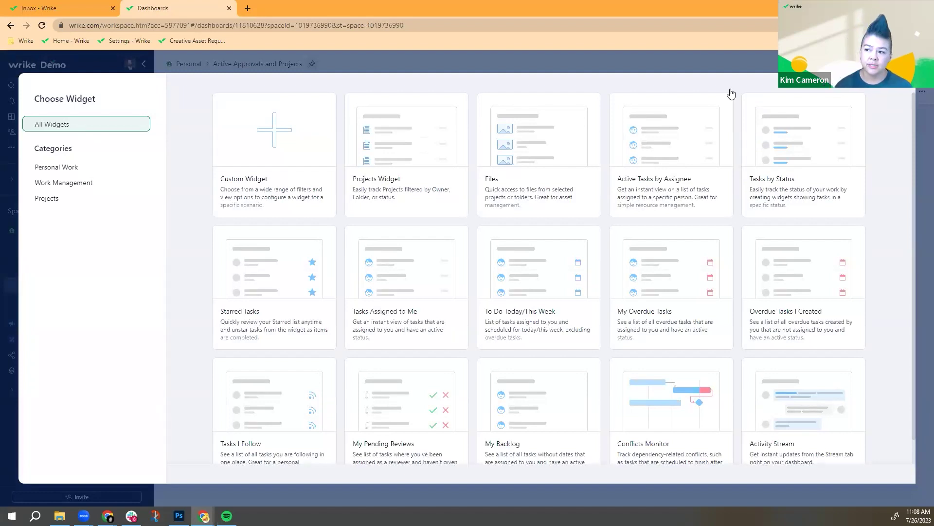
pyautogui.moveTo(568, 412)
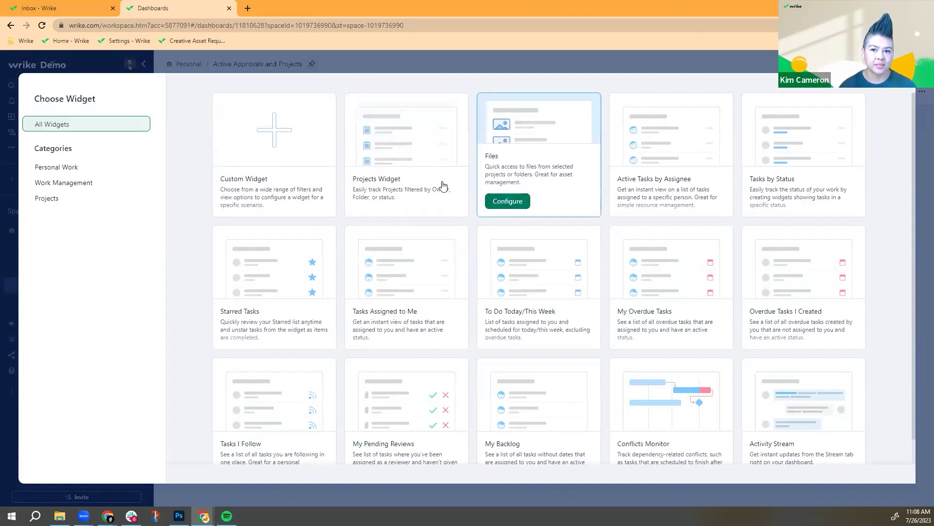
pyautogui.moveTo(319, 213)
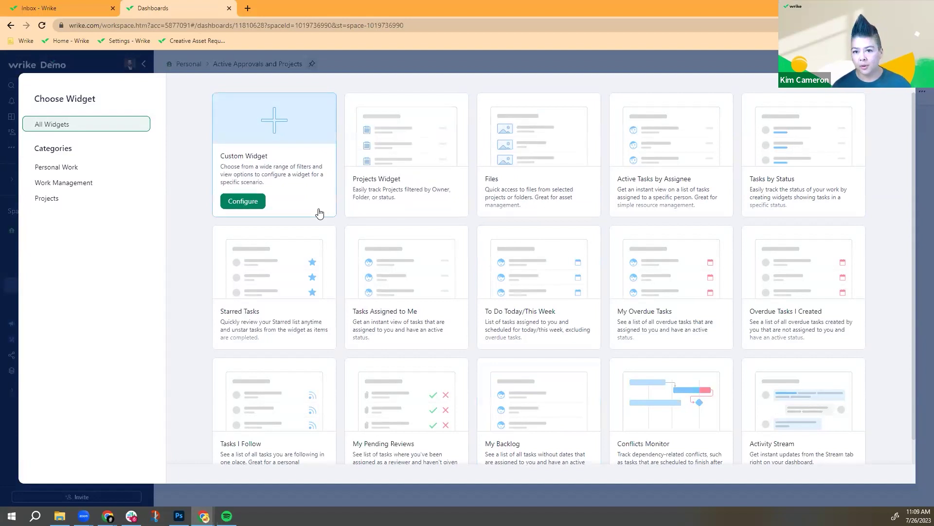
pyautogui.moveTo(385, 211)
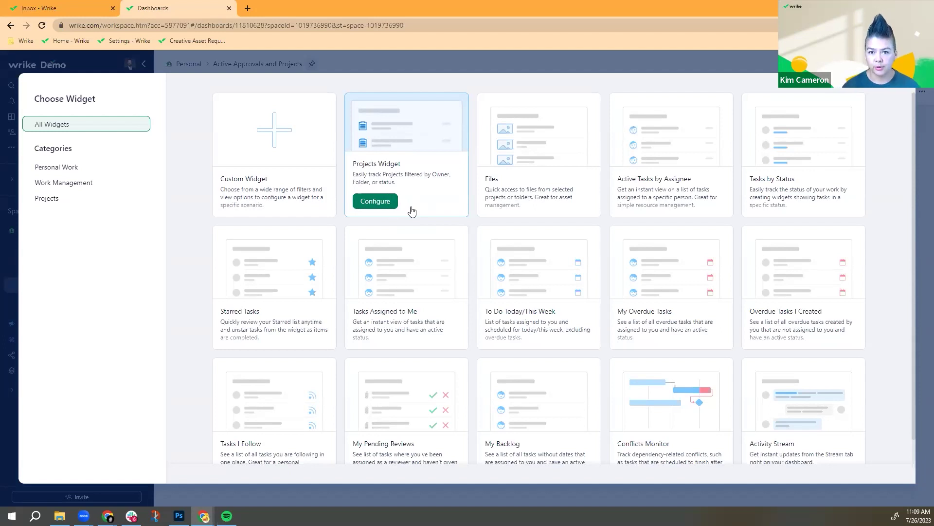
pyautogui.click(382, 201)
pyautogui.doubleClick(130, 154)
pyautogui.press('BackSpace')
pyautogui.press('BackSpace')
pyautogui.press('BackSpace')
pyautogui.press('BackSpace')
pyautogui.press('BackSpace')
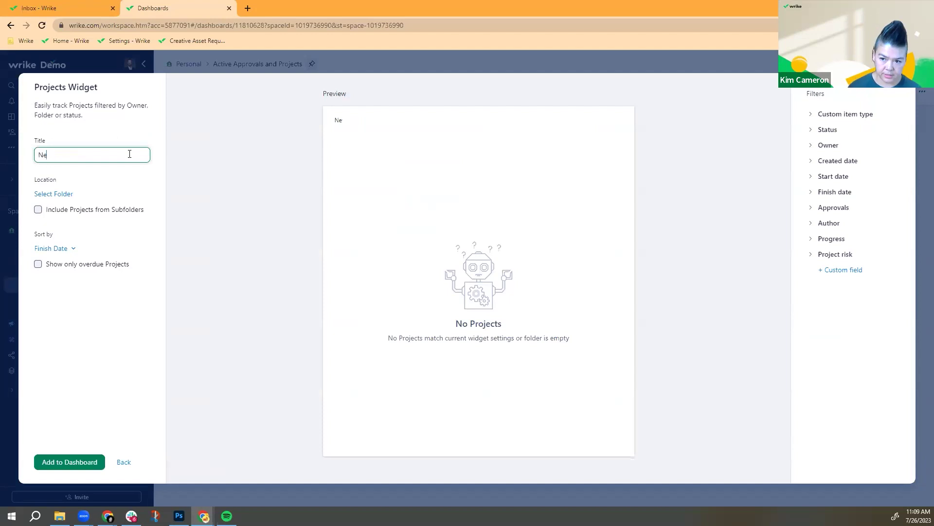
pyautogui.write('All ')
pyautogui.write('Ac')
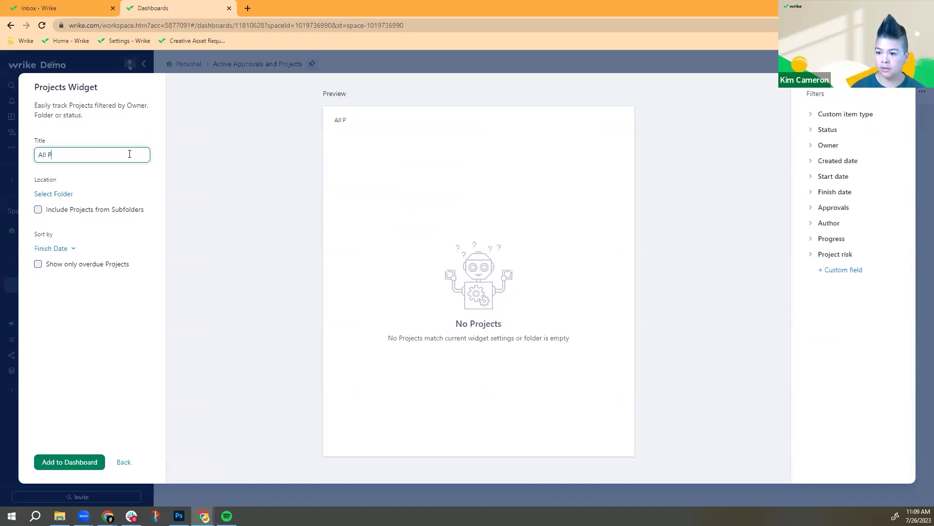
pyautogui.write('tive Projects')
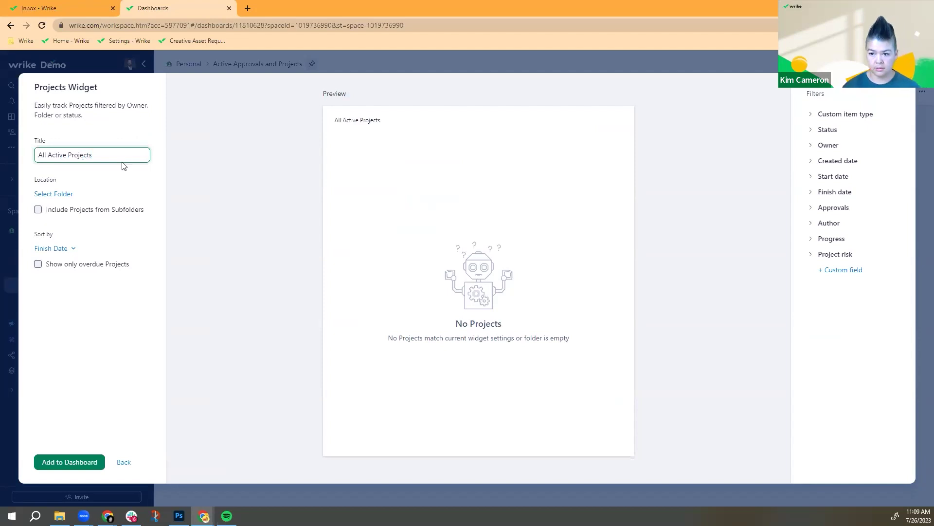
# - Set the widget's location to the ! Marketing & Comms space and include projects from subfolders
pyautogui.click(63, 196)
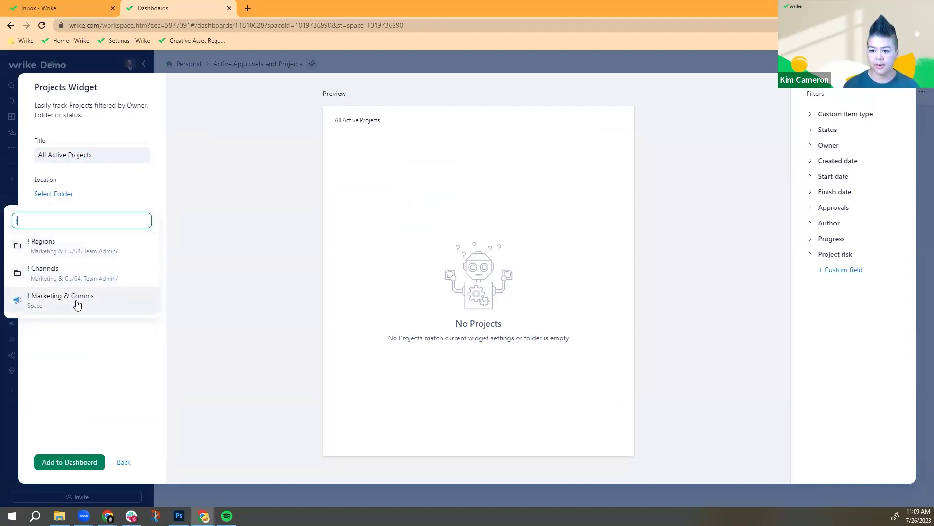
pyautogui.click(76, 304)
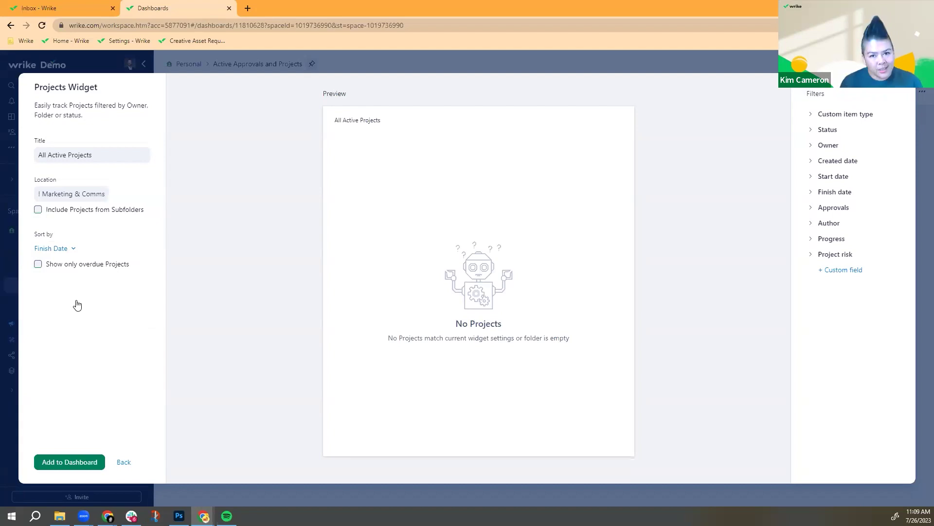
pyautogui.click(68, 210)
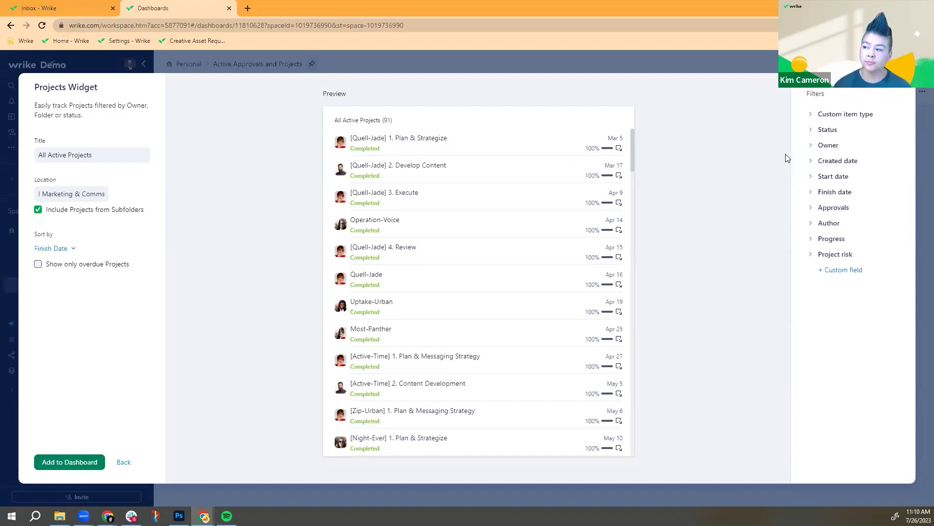
# - Filter the All Active Projects widget by status to include all active projects
pyautogui.click(813, 132)
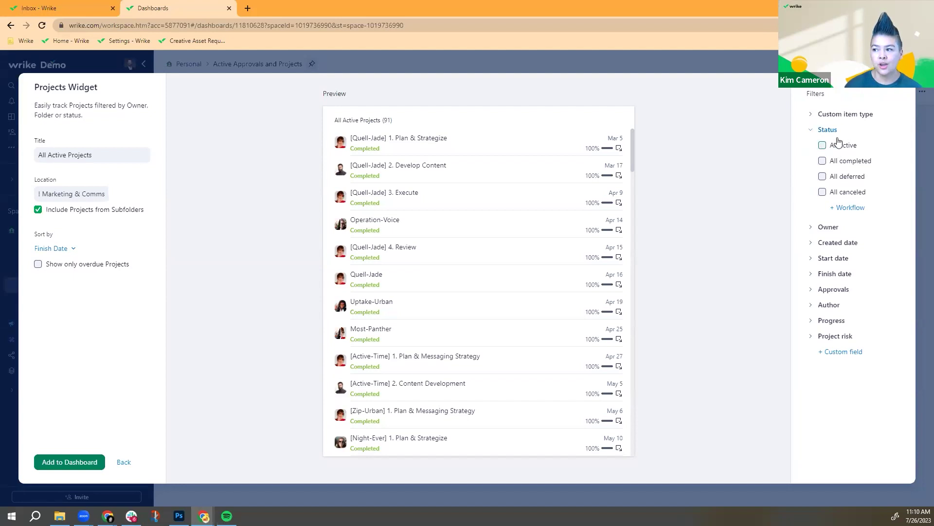
pyautogui.click(822, 146)
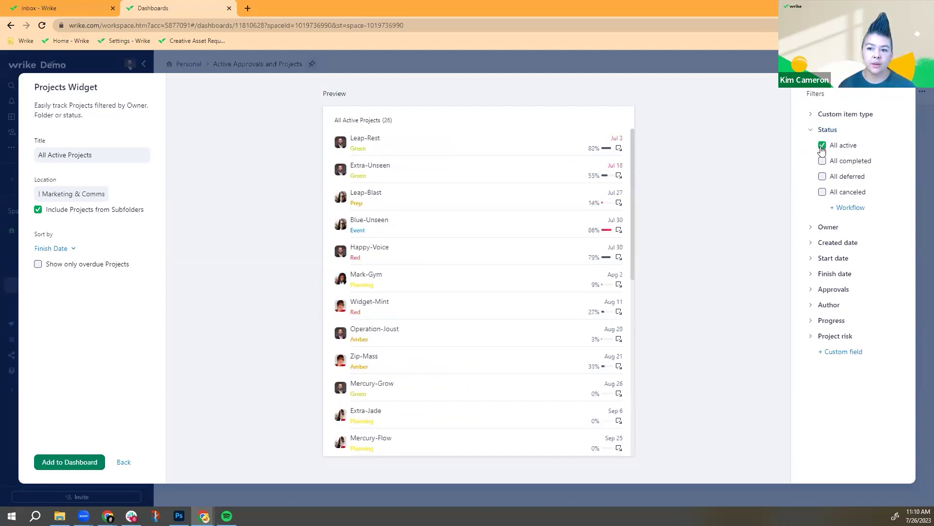
pyautogui.moveTo(394, 121); pyautogui.dragTo(384, 124)
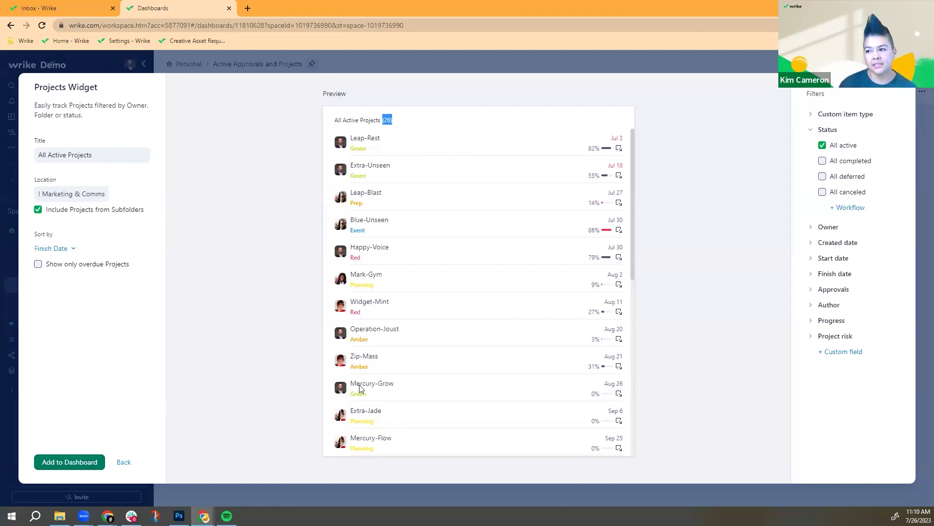
# - Sort the projects in the widget by Status and add the widget to the dashboard
pyautogui.click(63, 250)
pyautogui.click(121, 271)
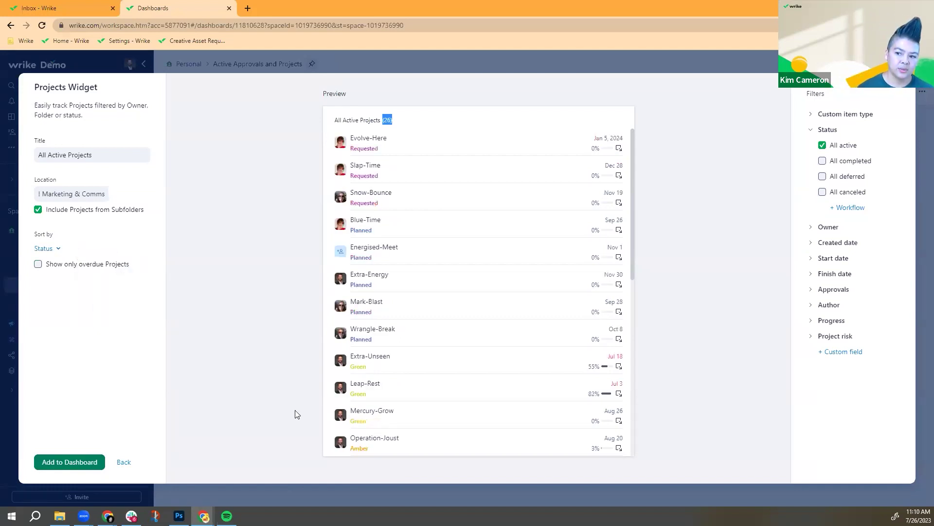
pyautogui.click(60, 463)
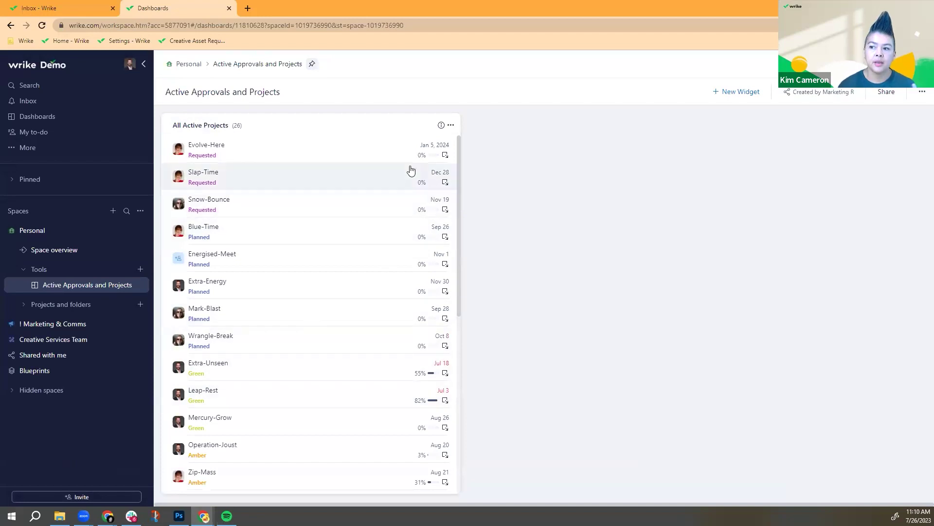
# - View the Evolve-Here project from the widget and return to the Active Approvals and Projects dashboard
pyautogui.click(444, 158)
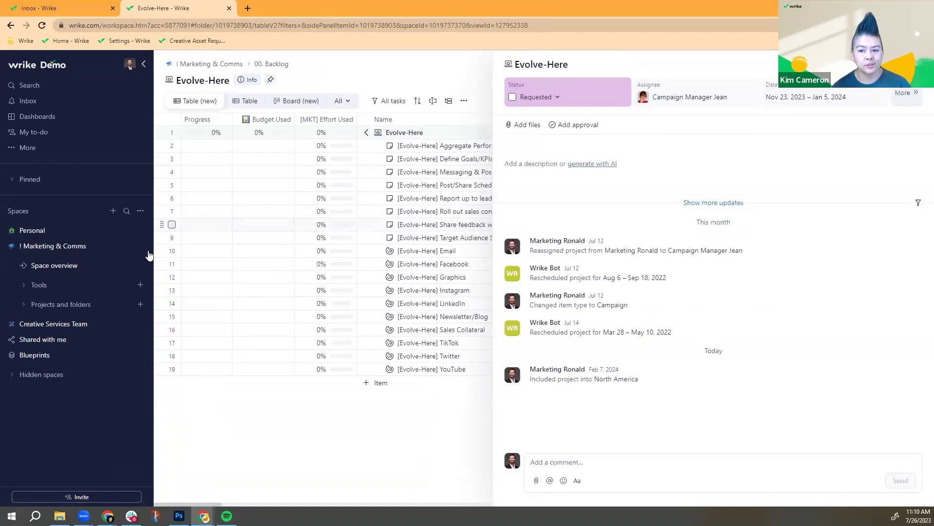
pyautogui.click(32, 230)
pyautogui.click(47, 290)
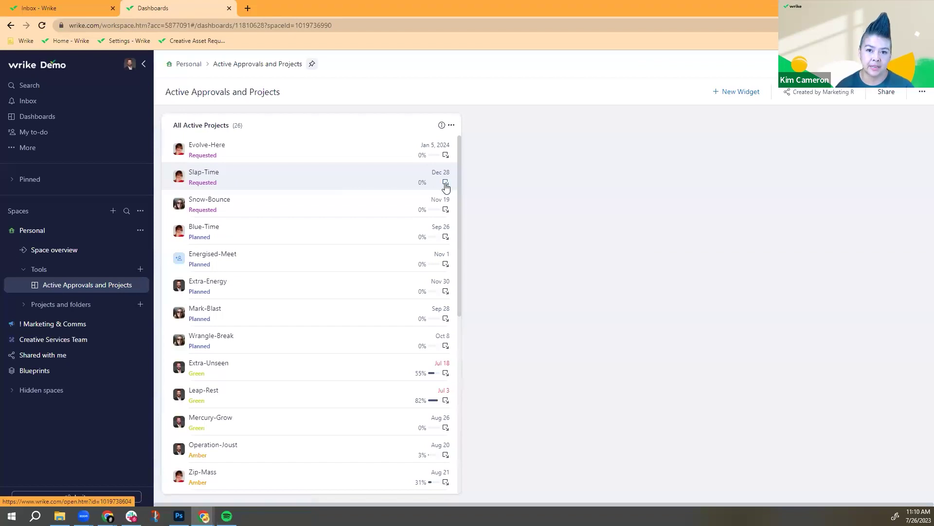
# - Start a new Custom Widget on the dashboard and title it "All Active Tasks"
pyautogui.click(740, 95)
pyautogui.moveTo(258, 184)
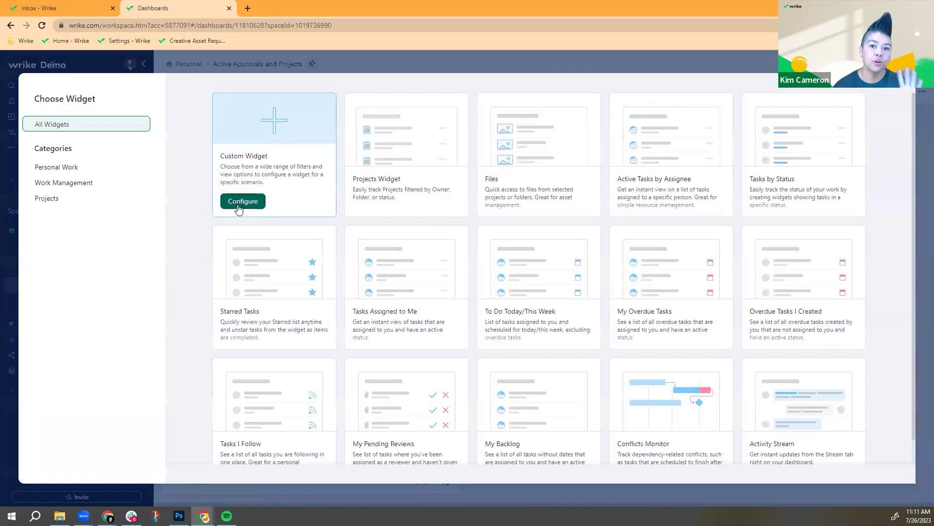
pyautogui.click(239, 208)
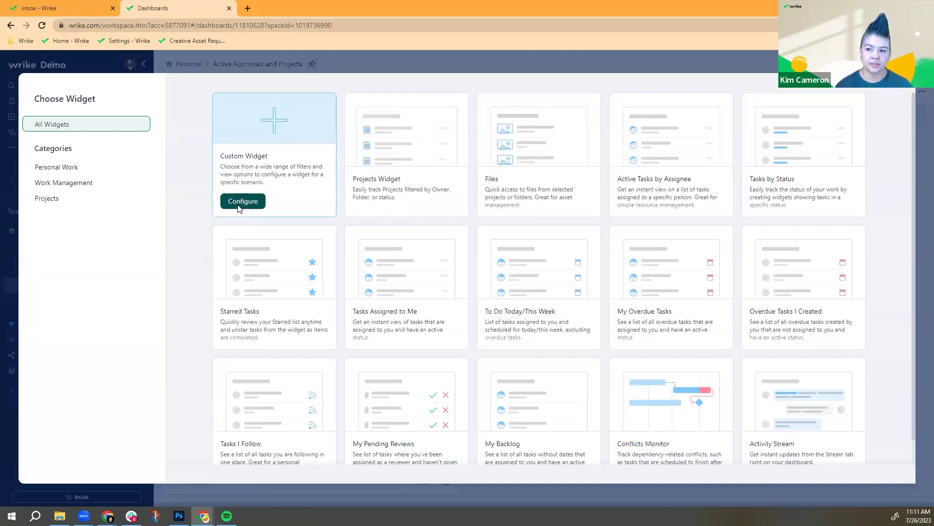
pyautogui.tripleClick(97, 127)
pyautogui.write('All')
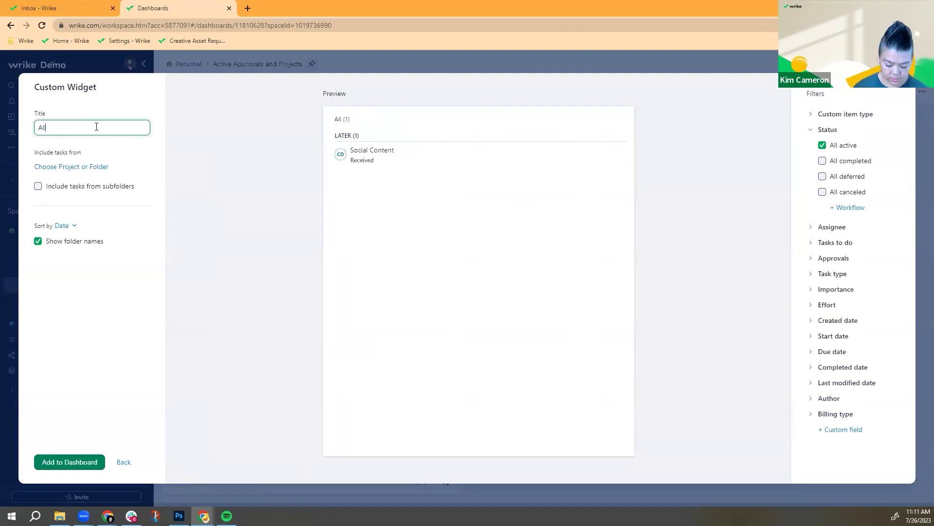
pyautogui.write(' Active Tasks')
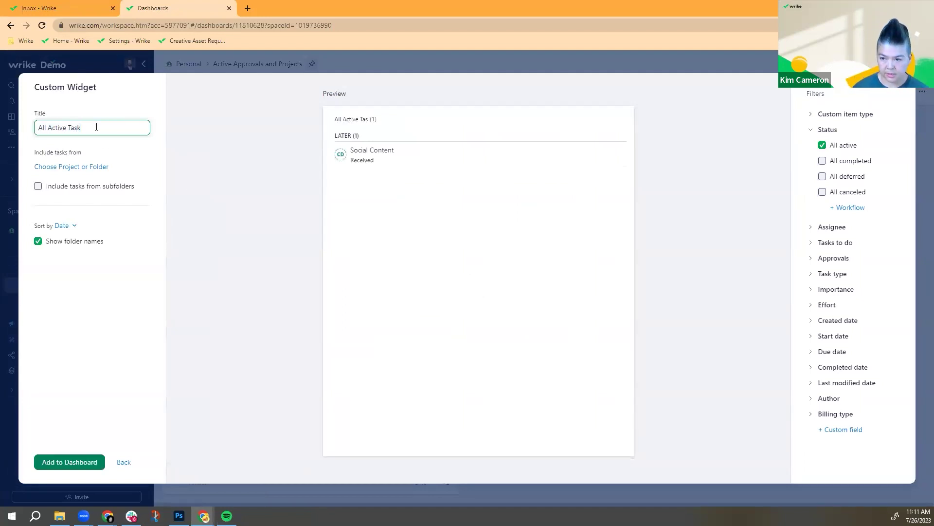
# - Include tasks from the ! Marketing & Comms space and its subfolders in the All Active Tasks widget and add it to the dashboard
pyautogui.click(85, 167)
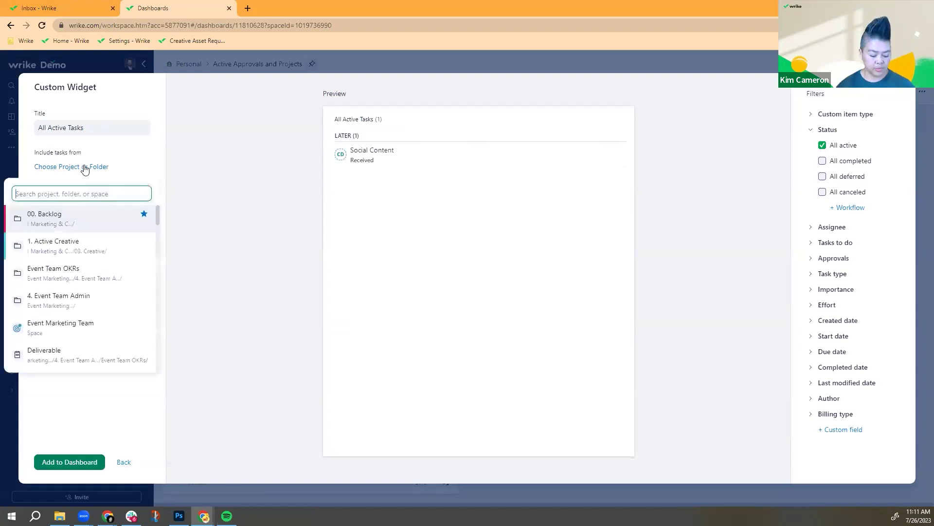
pyautogui.write('!')
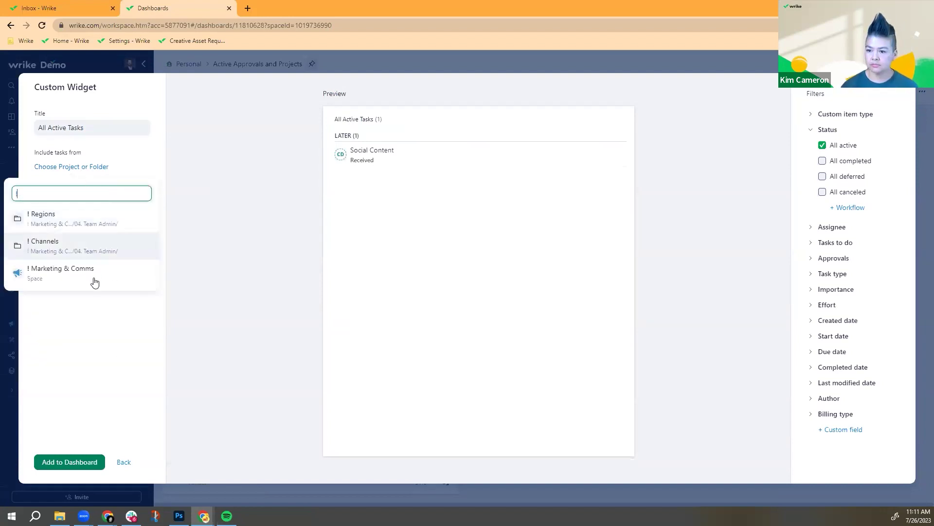
pyautogui.click(94, 279)
pyautogui.click(87, 191)
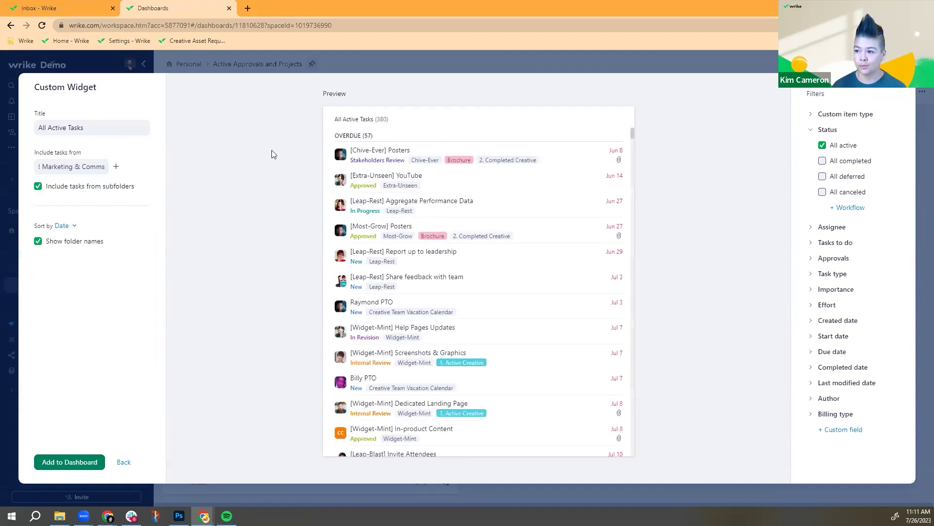
pyautogui.moveTo(391, 120); pyautogui.dragTo(332, 122)
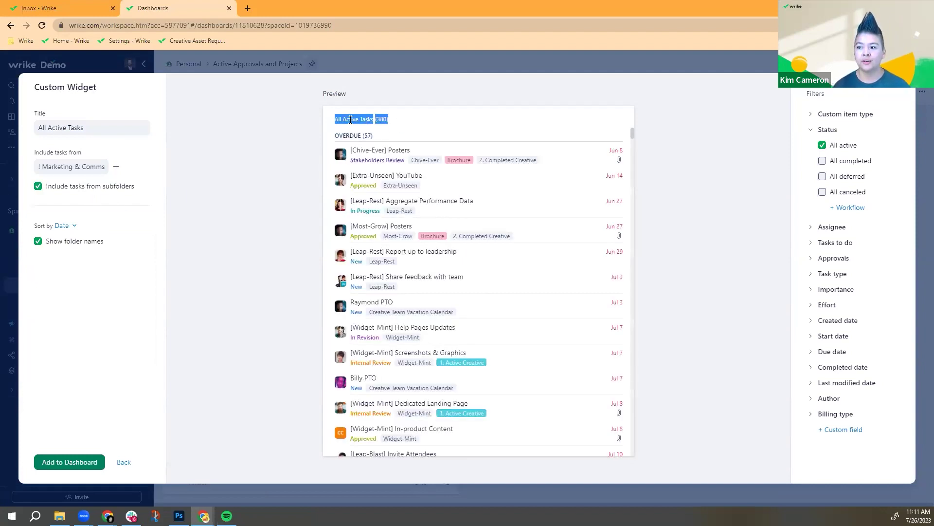
pyautogui.click(396, 121)
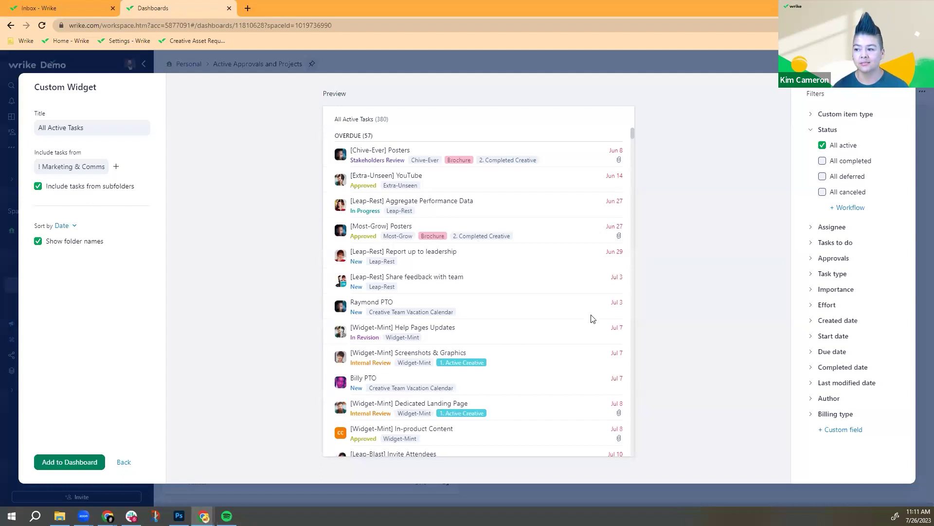
pyautogui.click(98, 463)
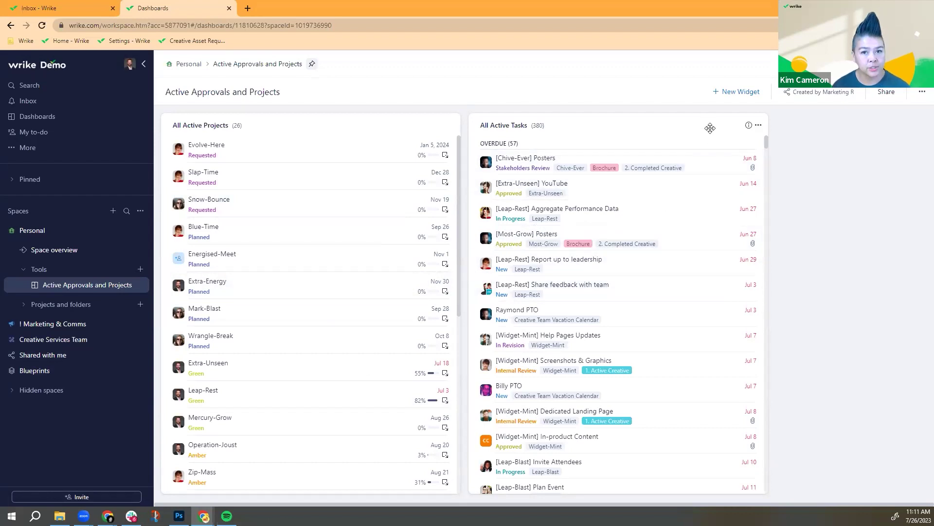
# - Start a new Files widget on the dashboard and title it "All Active Approvals"
pyautogui.click(735, 93)
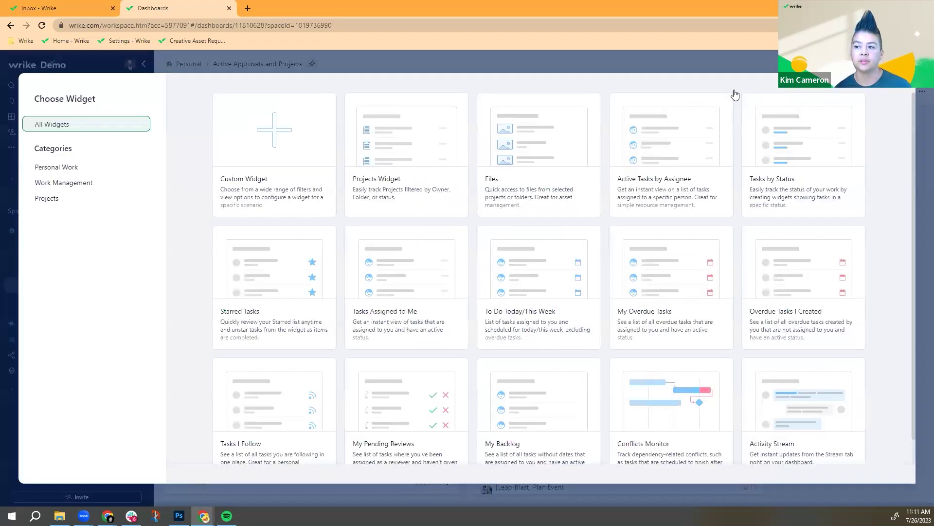
pyautogui.moveTo(491, 173)
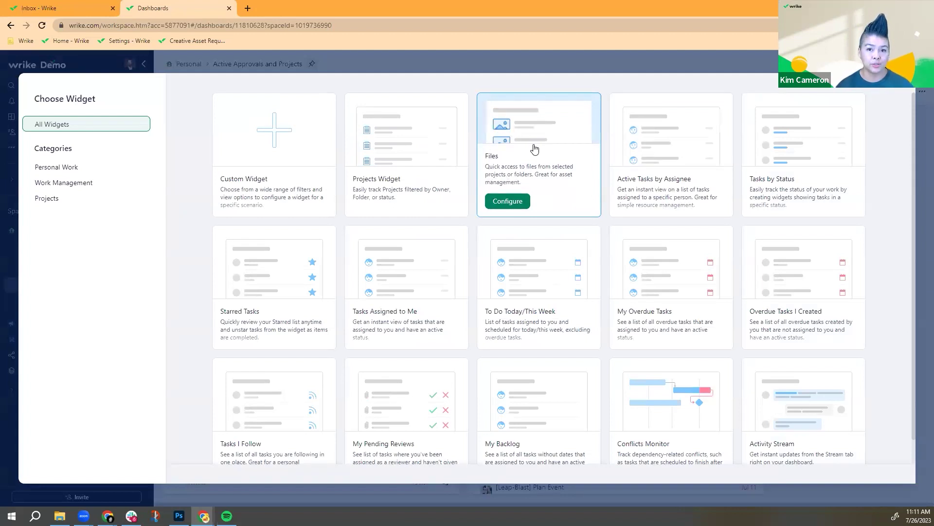
pyautogui.click(521, 201)
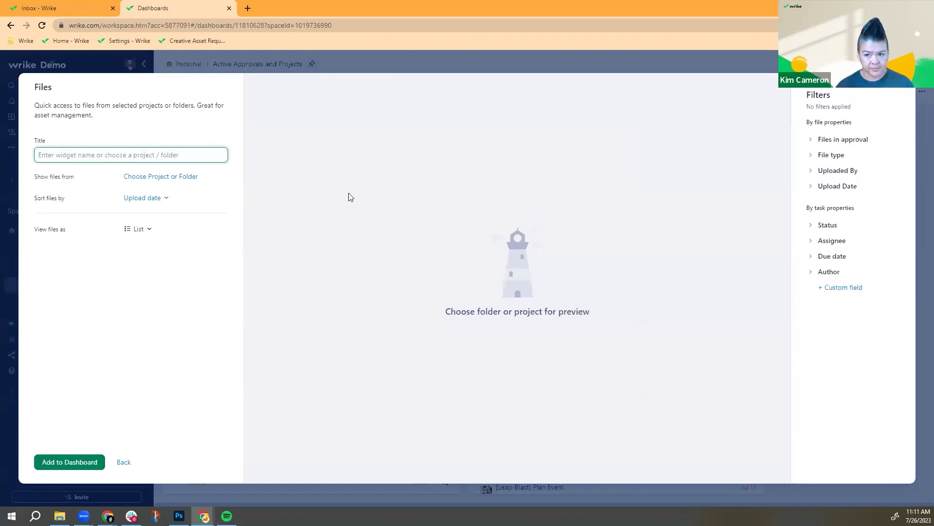
pyautogui.write('A')
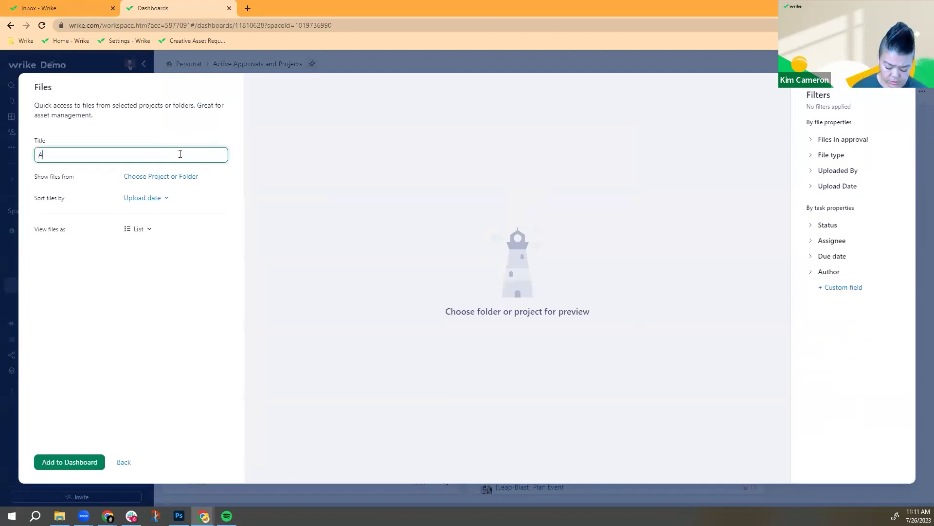
pyautogui.write('ll Active Approvala')
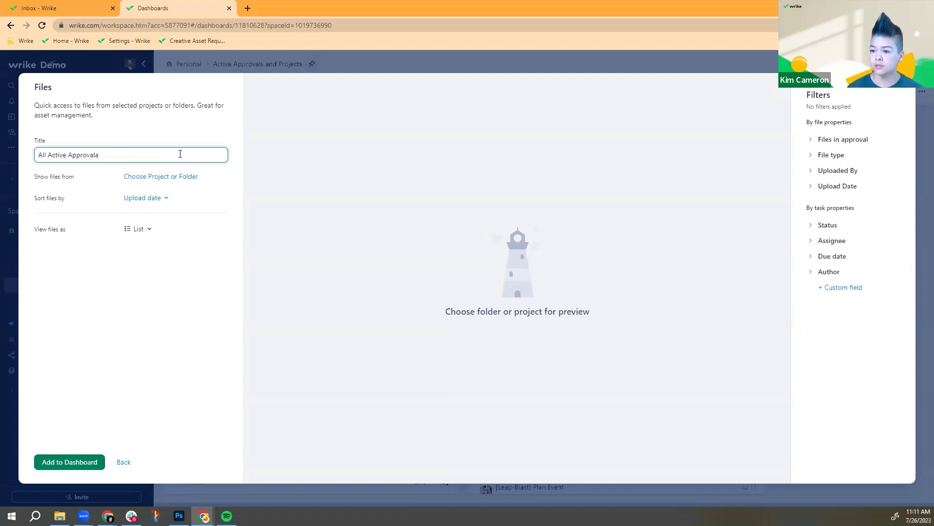
pyautogui.click(185, 177)
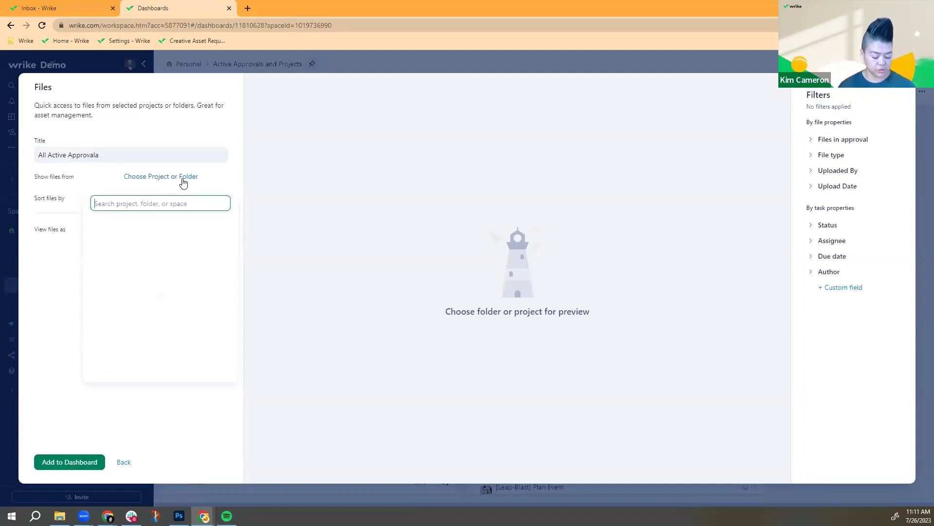
pyautogui.rightClick(97, 154)
pyautogui.click(104, 152)
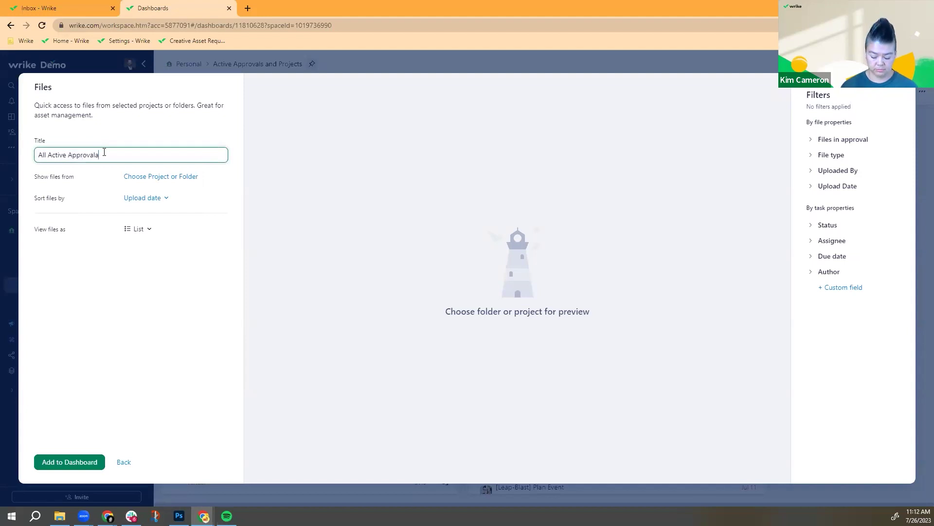
# - Set the All Active Approvals widget to show files from the ! Marketing & Comms space
pyautogui.click(152, 177)
pyautogui.write('!')
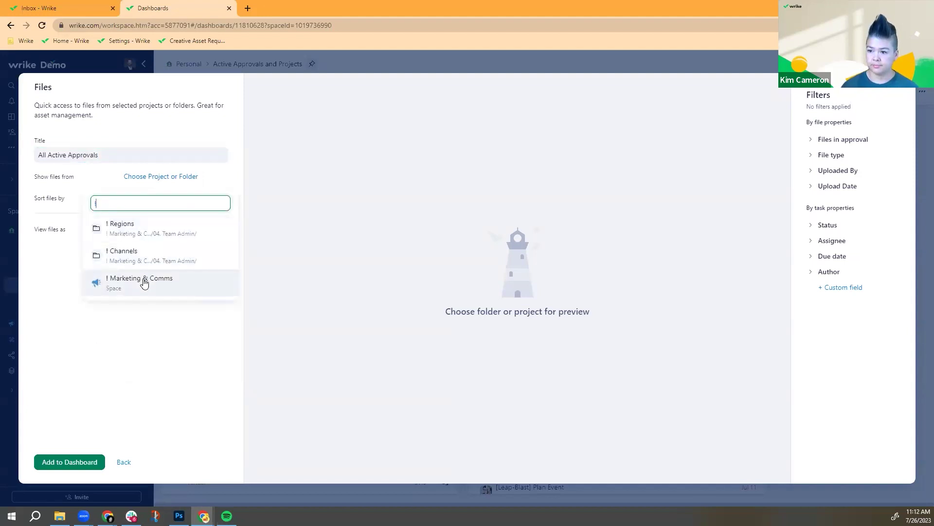
pyautogui.click(143, 276)
# - Display the widget's files as a medium grid and add the widget to the dashboard
pyautogui.click(162, 200)
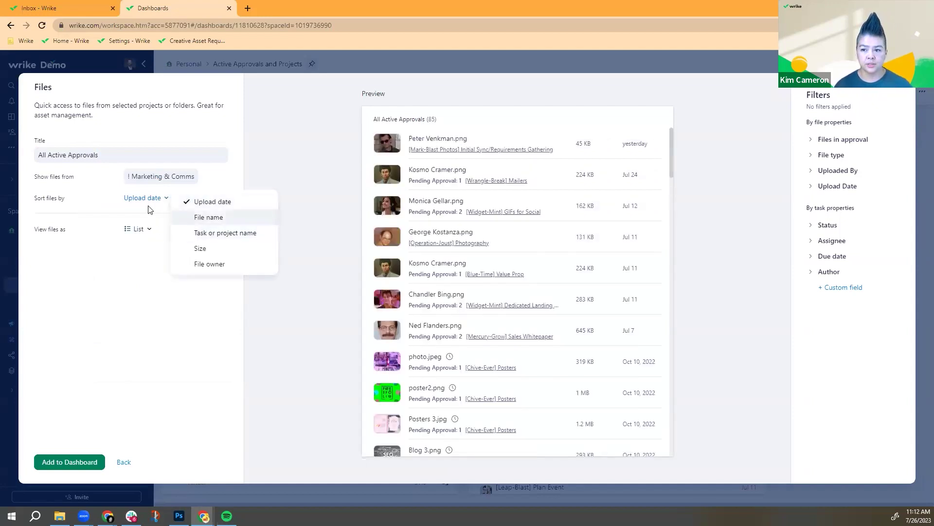
pyautogui.click(149, 231)
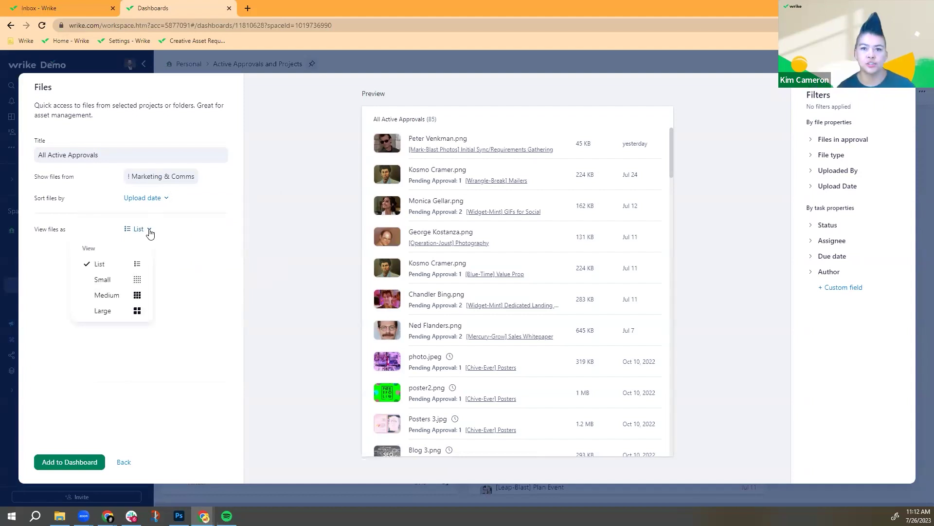
pyautogui.click(133, 295)
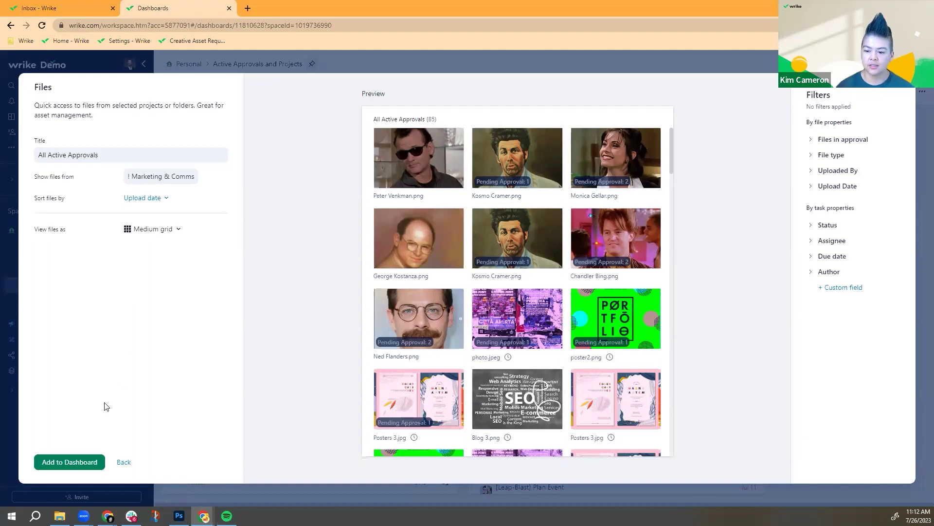
pyautogui.click(80, 463)
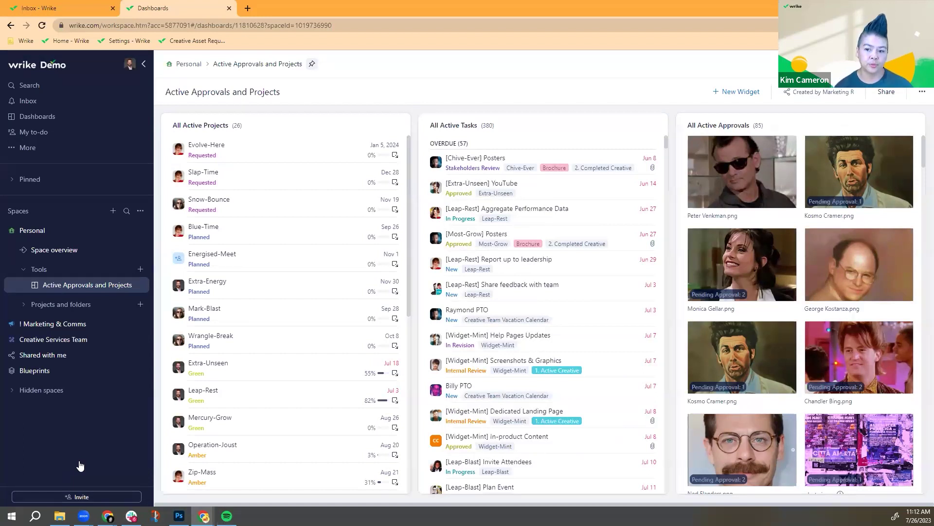
# - Open the Creative Services Team's ! Approval Dashboard and examine the My Pending Approvals widget's source and approval filters without saving
pyautogui.click(35, 340)
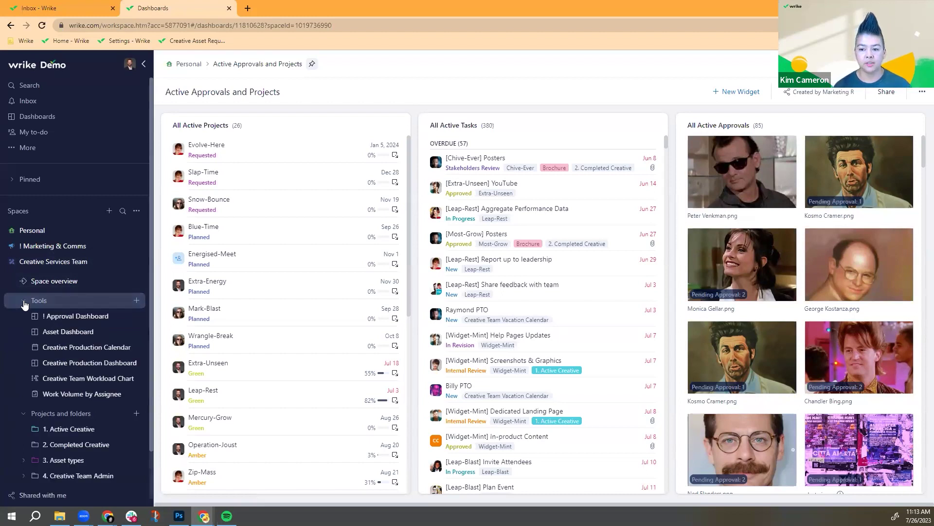
pyautogui.click(90, 319)
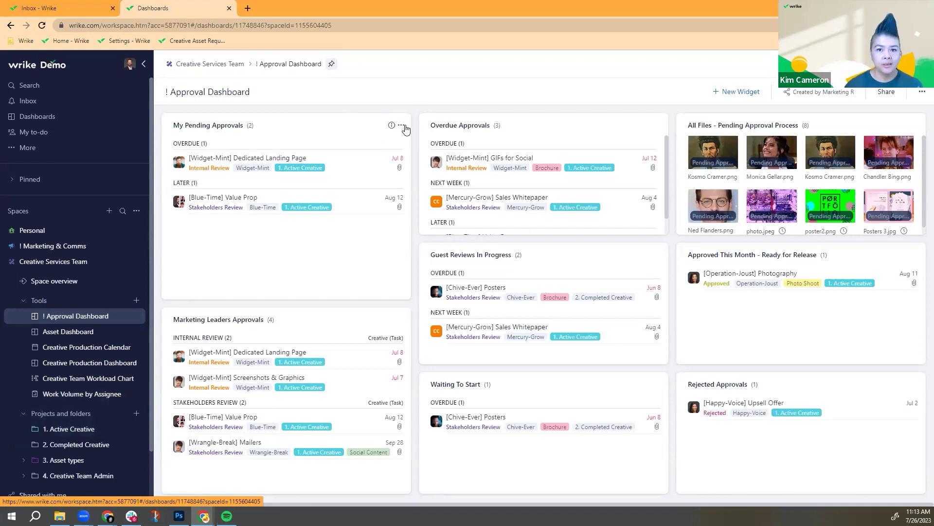
pyautogui.click(401, 125)
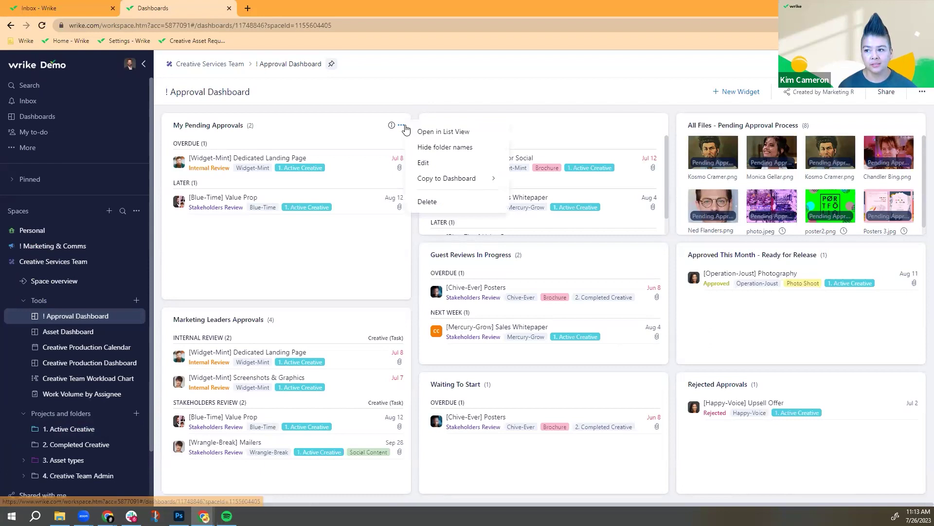
pyautogui.click(424, 167)
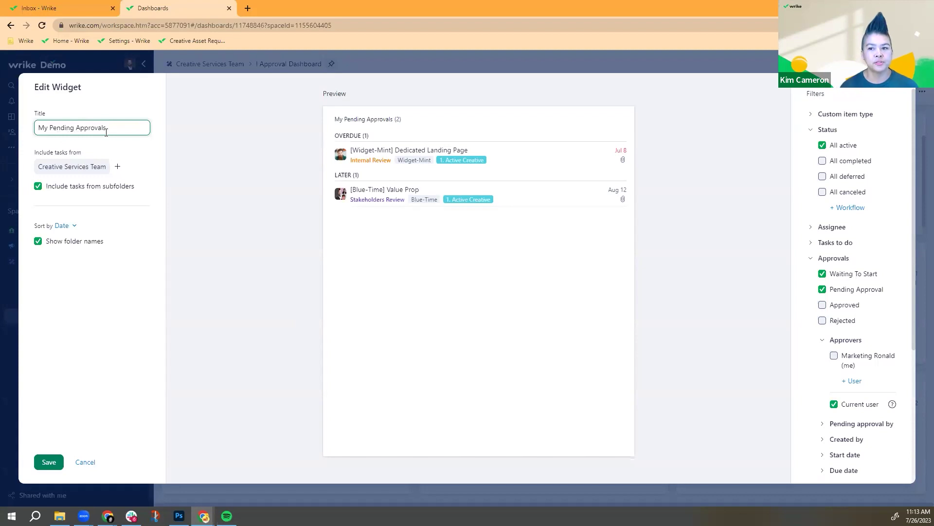
pyautogui.moveTo(50, 128); pyautogui.dragTo(37, 128)
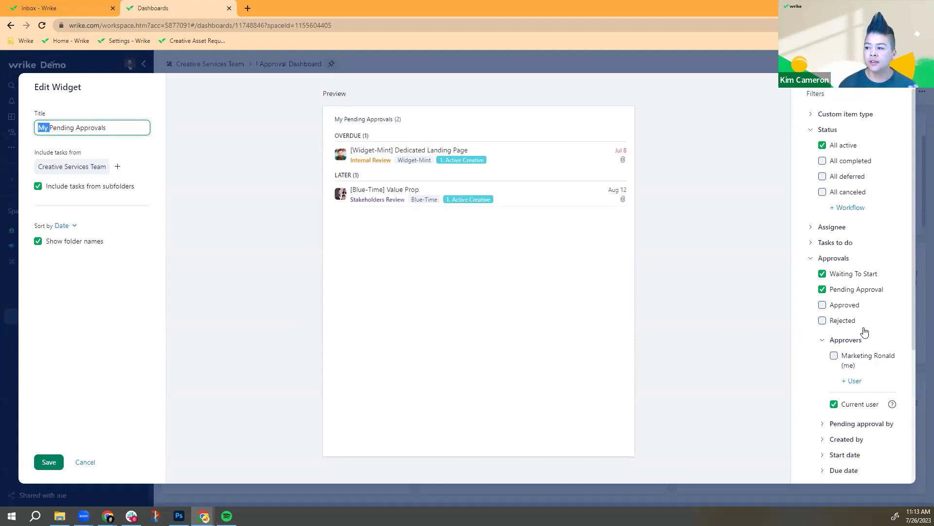
pyautogui.scroll(-1, 900, 317)
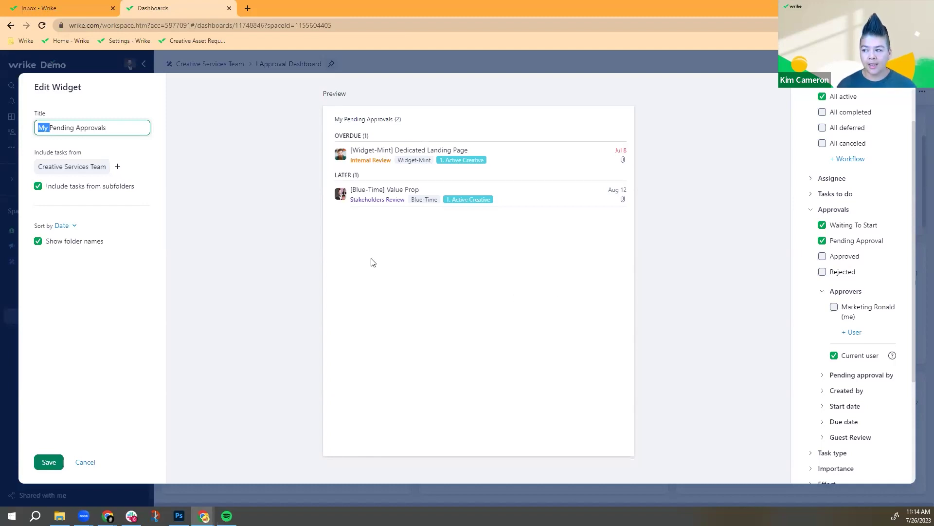
pyautogui.click(89, 462)
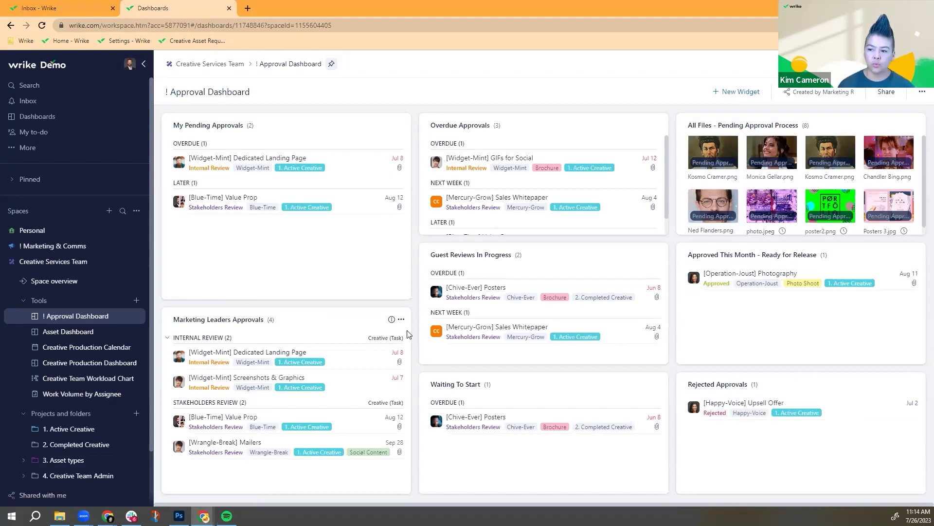
# - Examine the title, sorting and pending-approval filters of the Marketing Leaders Approvals widget and save it as is
pyautogui.click(401, 320)
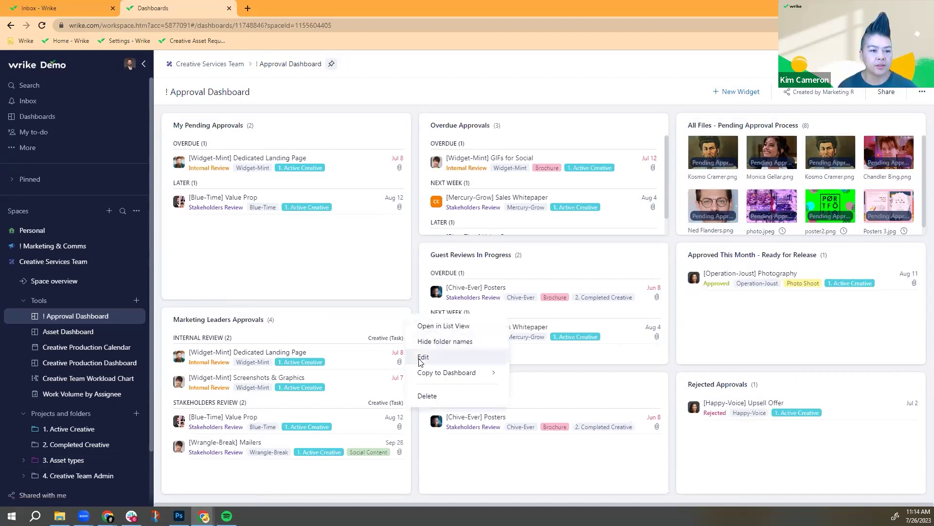
pyautogui.click(421, 357)
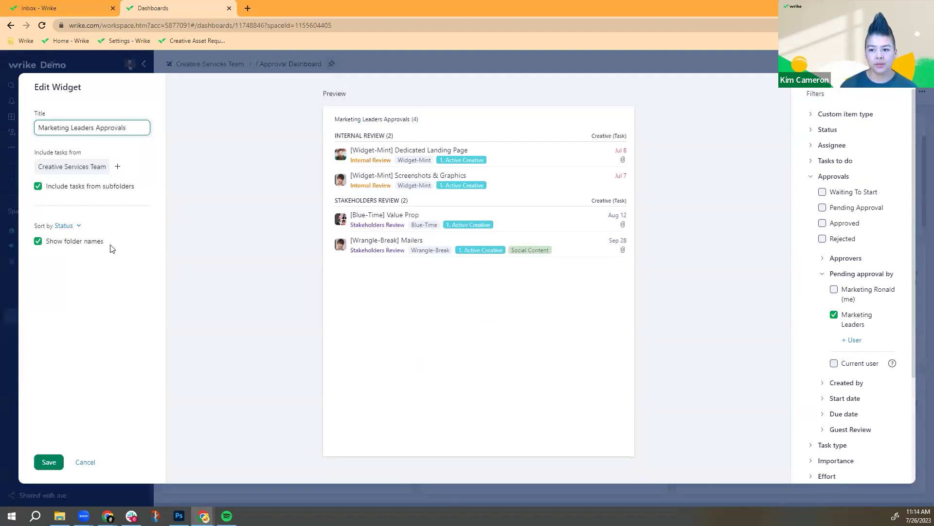
pyautogui.moveTo(126, 128); pyautogui.dragTo(37, 131)
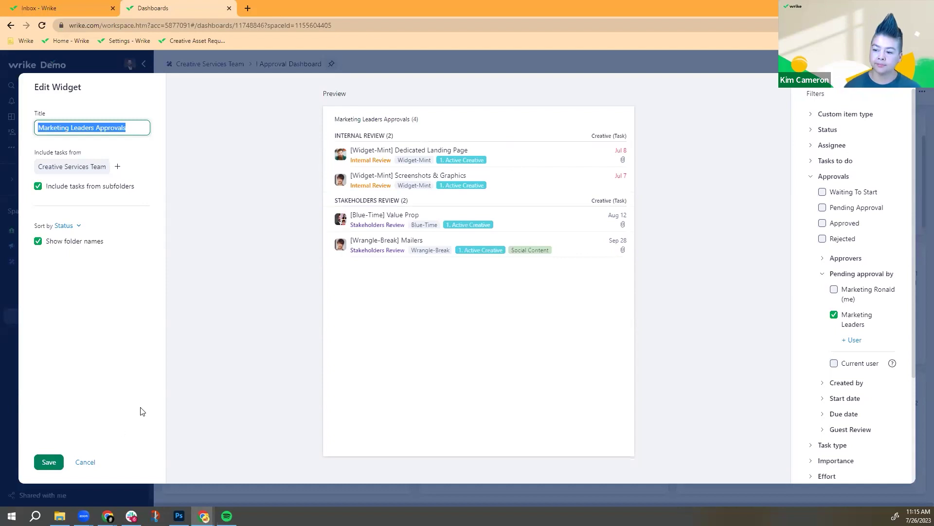
pyautogui.click(57, 463)
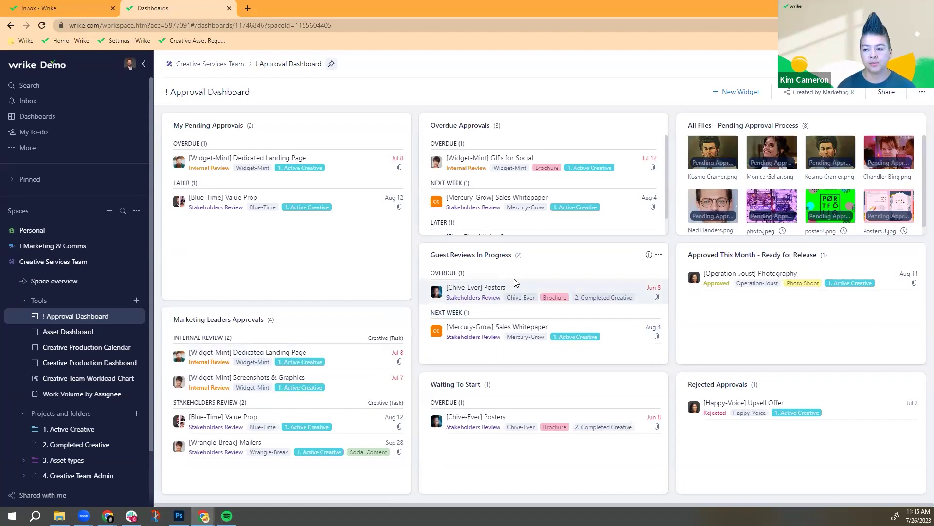
# - Examine the approval status and due date filters of the Overdue Approvals widget and save it as is
pyautogui.click(658, 125)
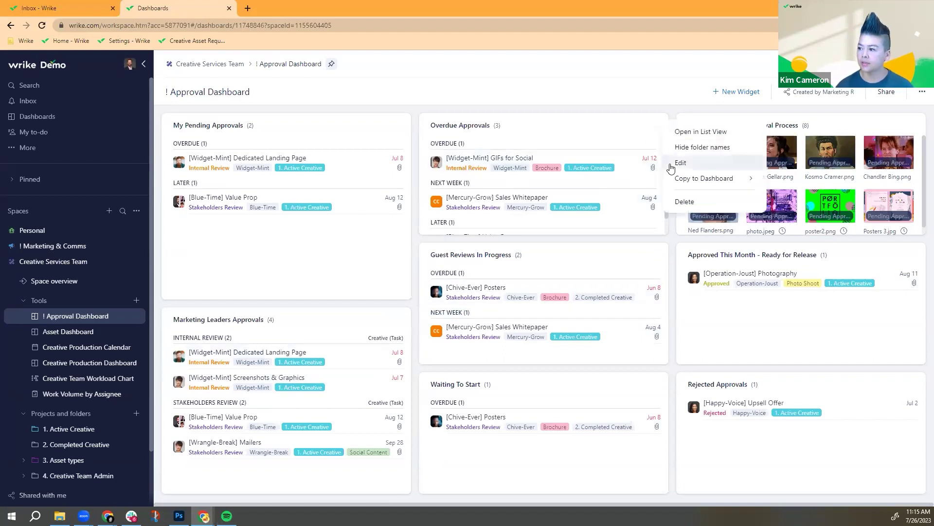
pyautogui.click(680, 163)
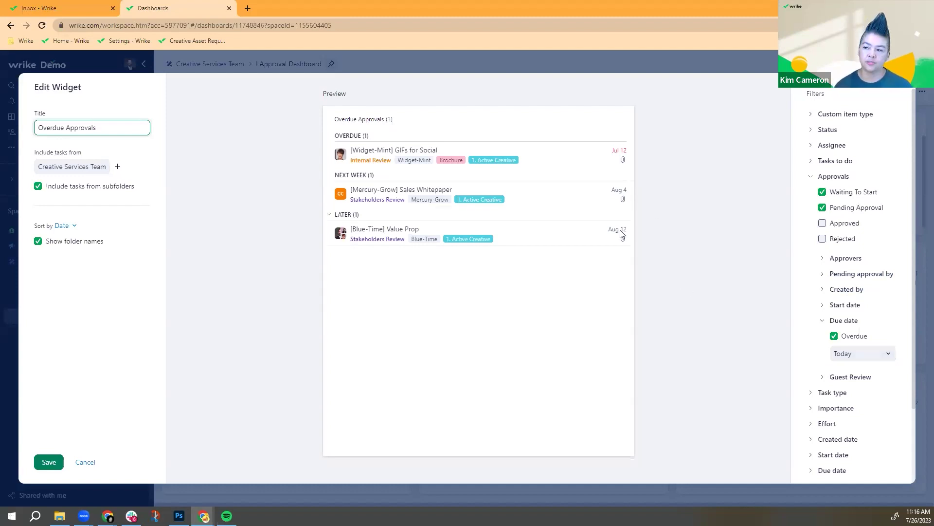
pyautogui.click(48, 462)
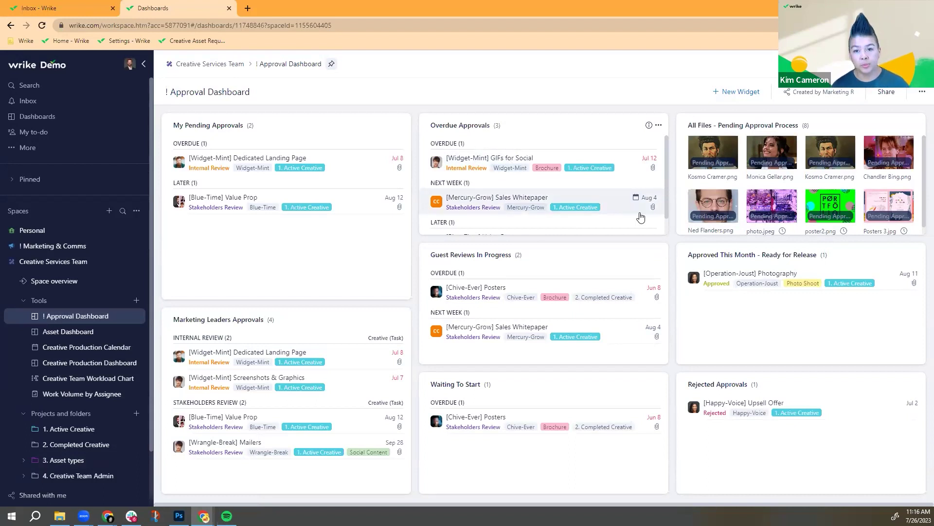
# - View the approval details of the [Mercury-Grow] Sales Whitepaper task from the Overdue Approvals widget and return to the dashboard
pyautogui.click(624, 213)
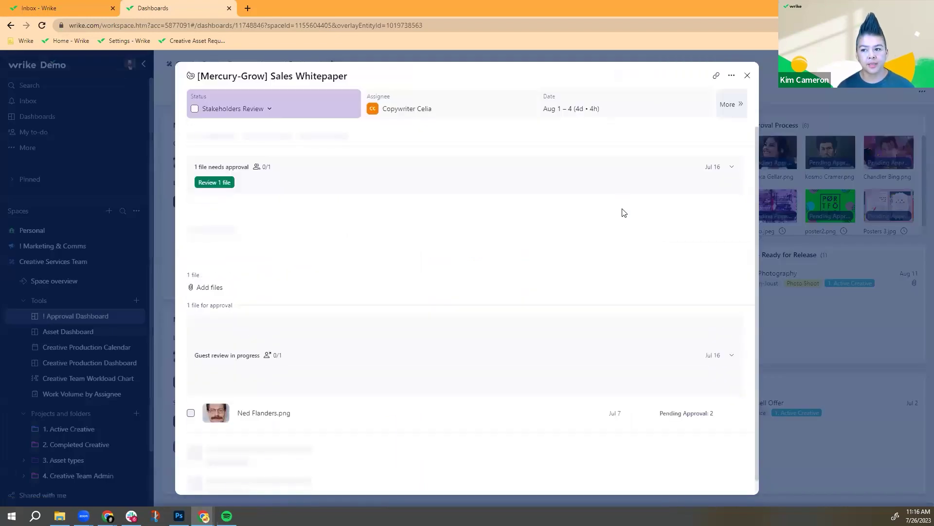
pyautogui.click(731, 168)
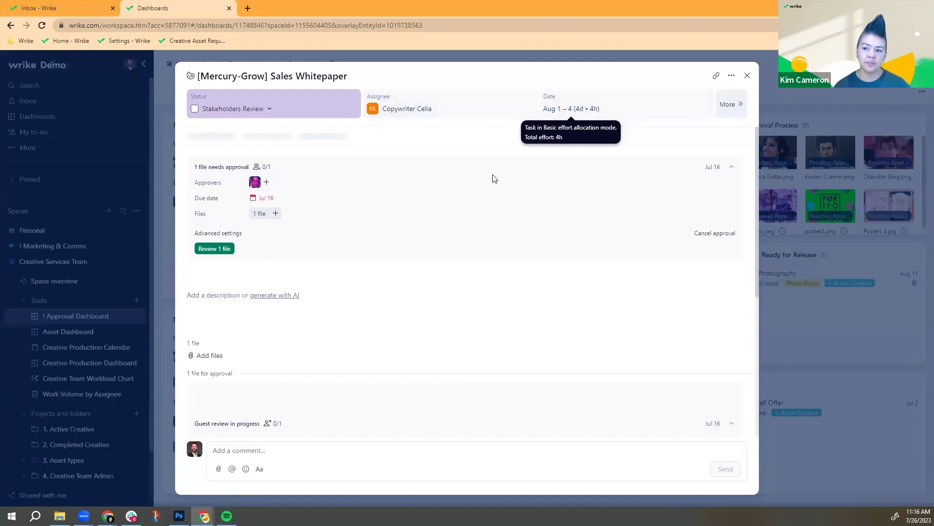
pyautogui.click(748, 76)
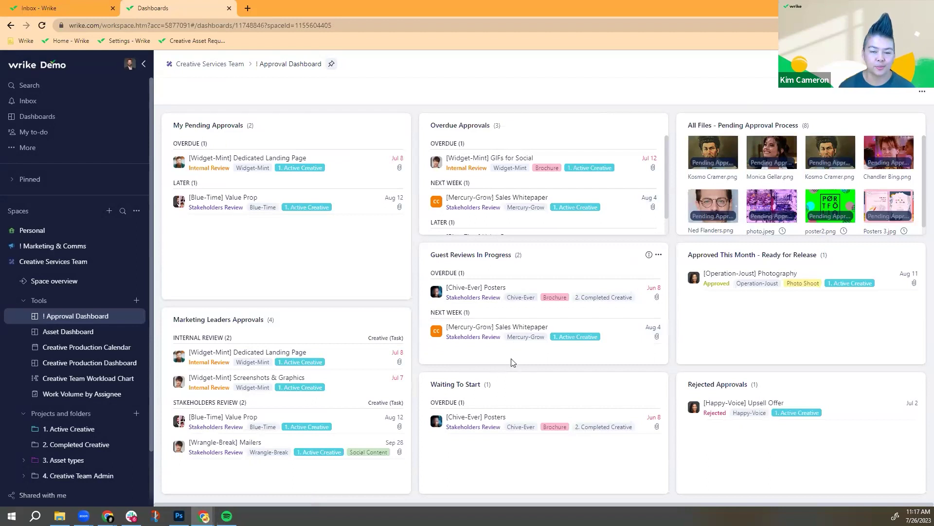
# - Open the [Widget-Mint] Dedicated Landing Page task from My Pending Approvals and remove the Content Director from its approvers
pyautogui.click(340, 159)
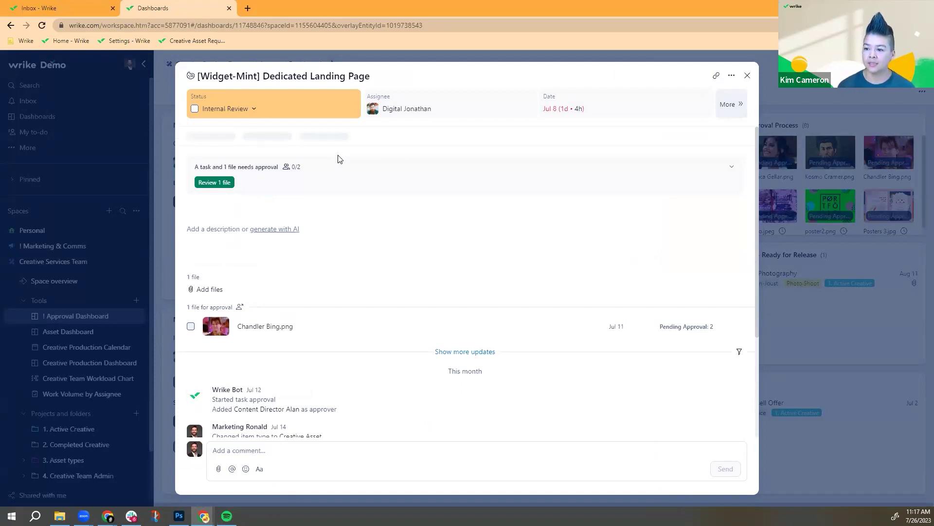
pyautogui.click(732, 169)
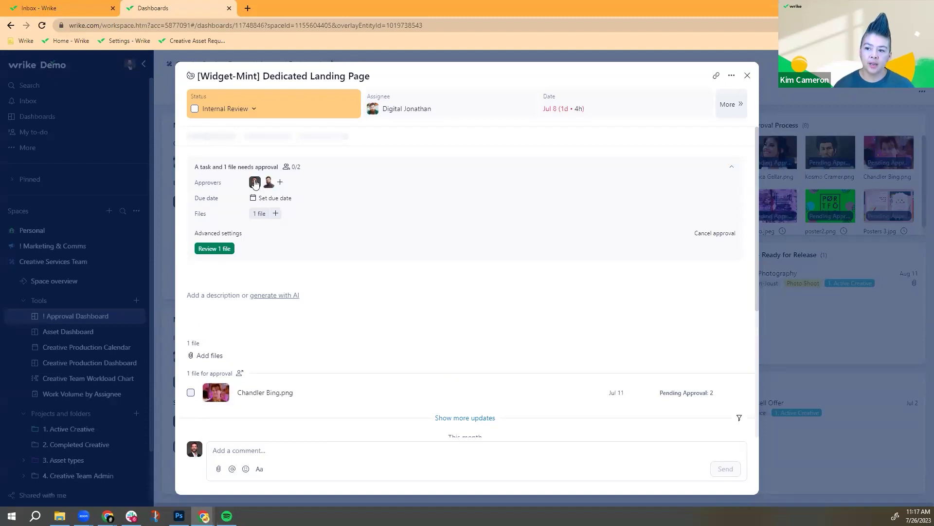
pyautogui.moveTo(272, 190)
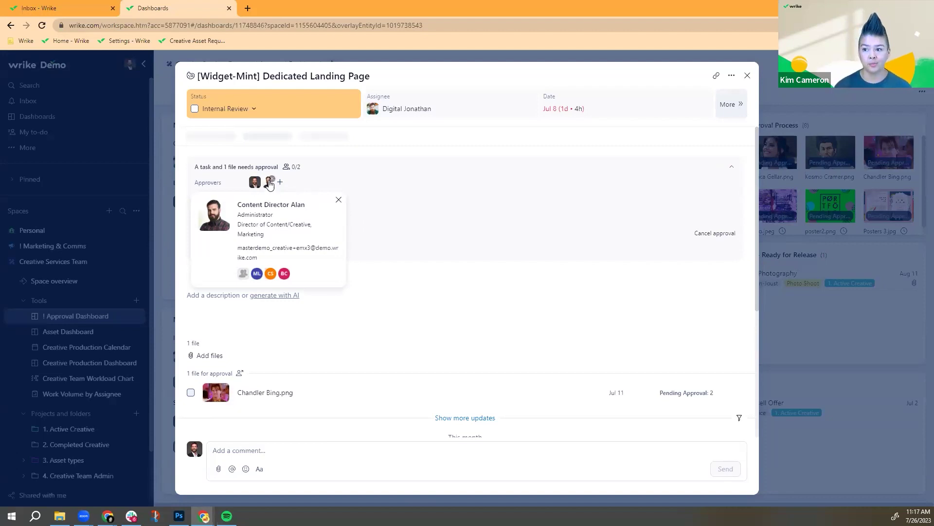
pyautogui.click(272, 180)
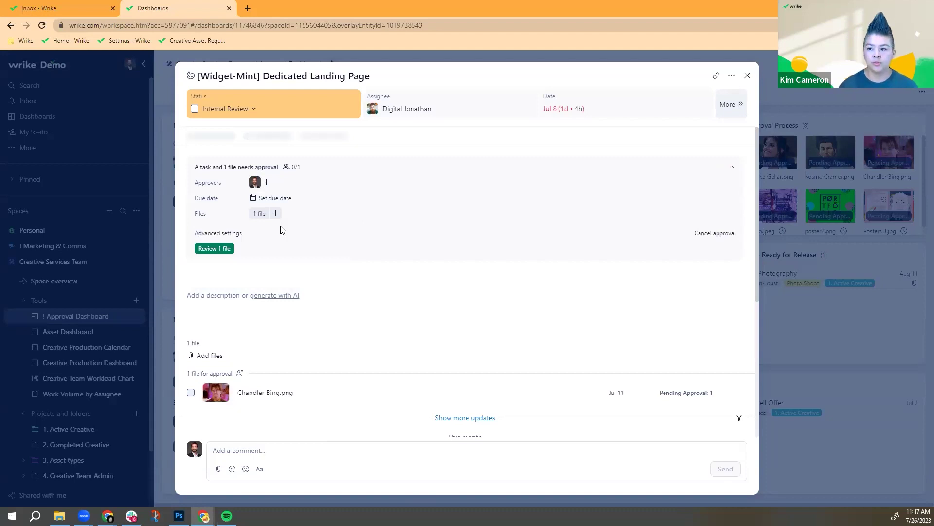
# - Review Chandler Bing.png by circling the top of the hair freehand and sending the comment "more wing" with the first-listed designer mentioned
pyautogui.click(216, 255)
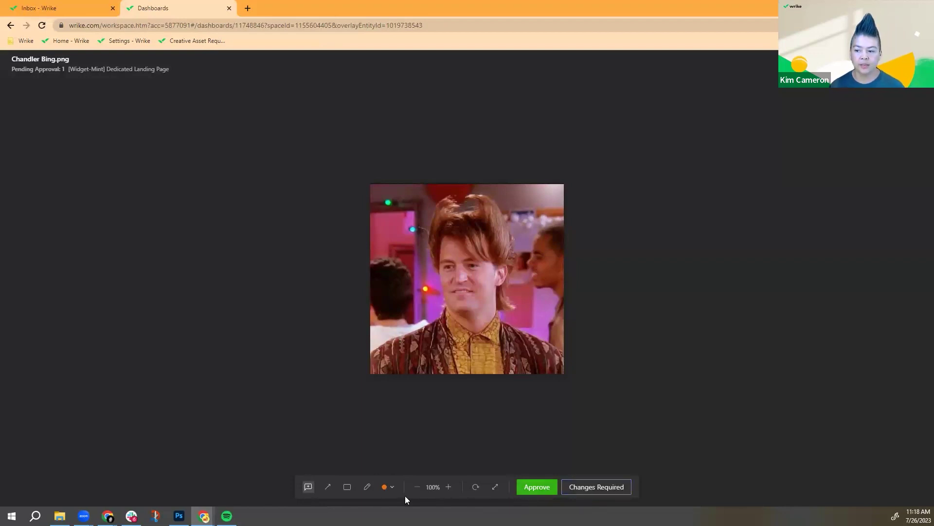
pyautogui.click(368, 487)
pyautogui.moveTo(448, 208); pyautogui.dragTo(520, 196)
pyautogui.moveTo(468, 241); pyautogui.dragTo(504, 190)
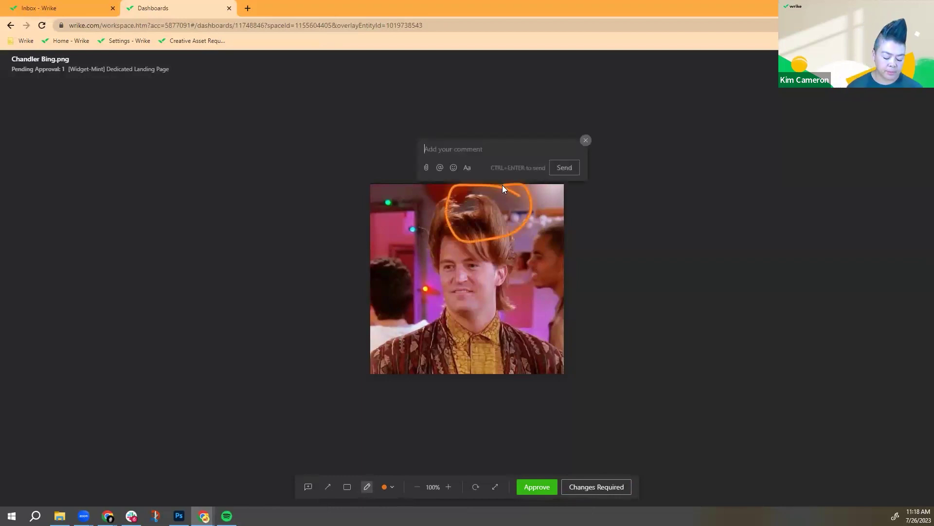
pyautogui.write('@')
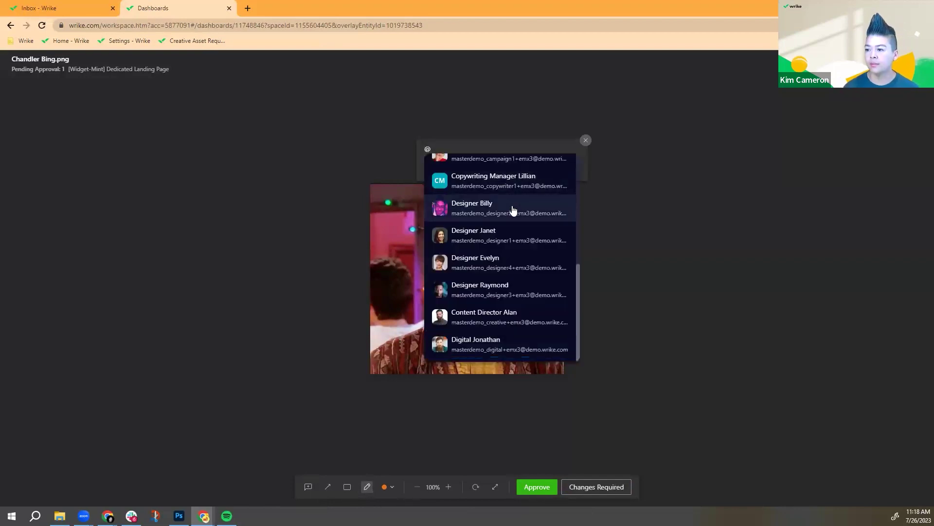
pyautogui.click(513, 206)
pyautogui.write('more wing')
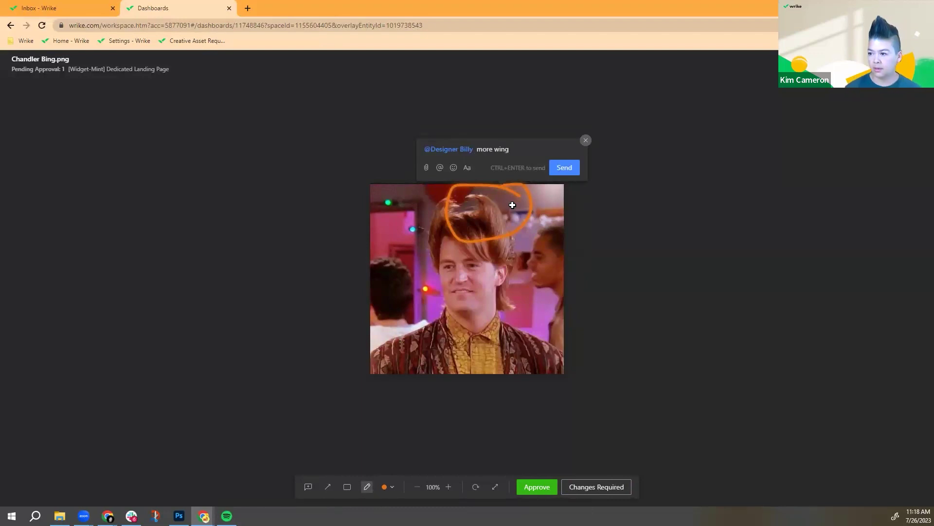
pyautogui.click(567, 171)
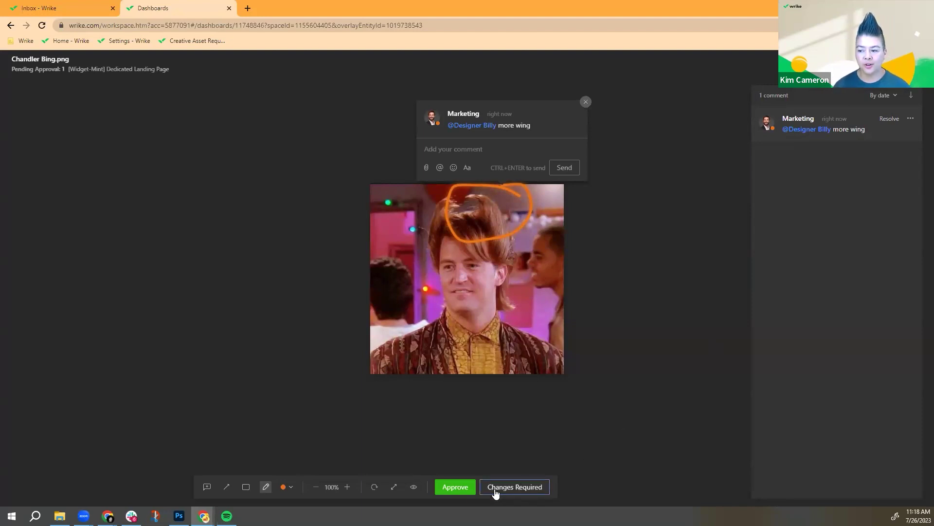
# - Approve the Chandler Bing.png file and its Dedicated Landing Page task with the decision comment "This is actually great!"
pyautogui.click(455, 486)
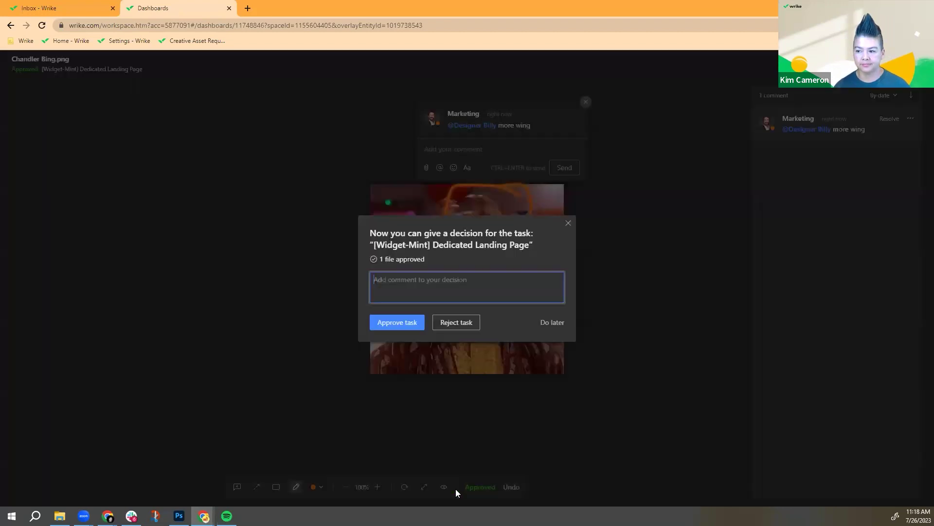
pyautogui.write('This is')
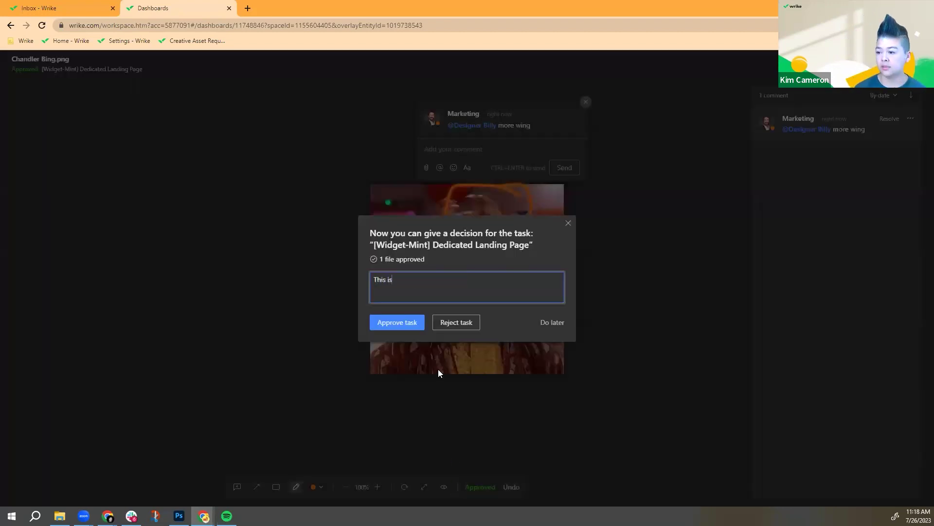
pyautogui.write(' actually great!')
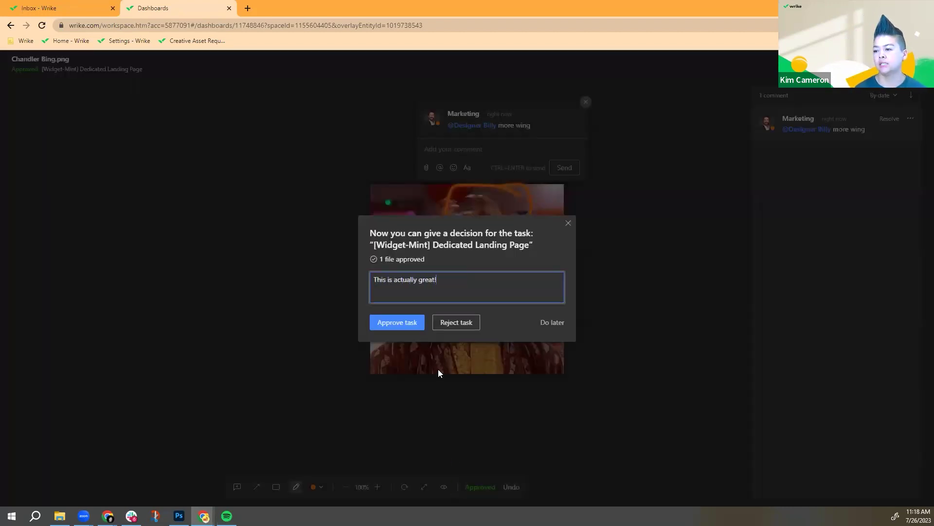
pyautogui.click(398, 323)
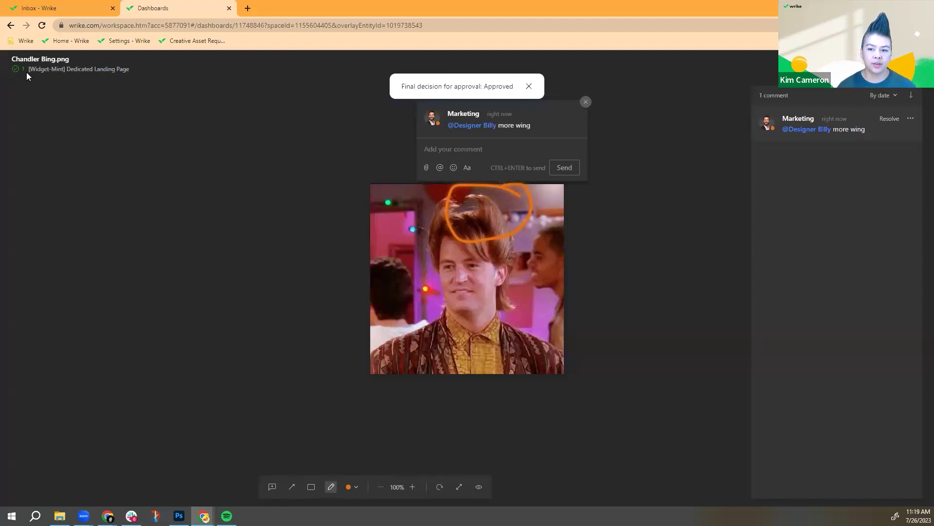
# - Return from the file review to the task and examine the approval activity in its update stream
pyautogui.click(915, 63)
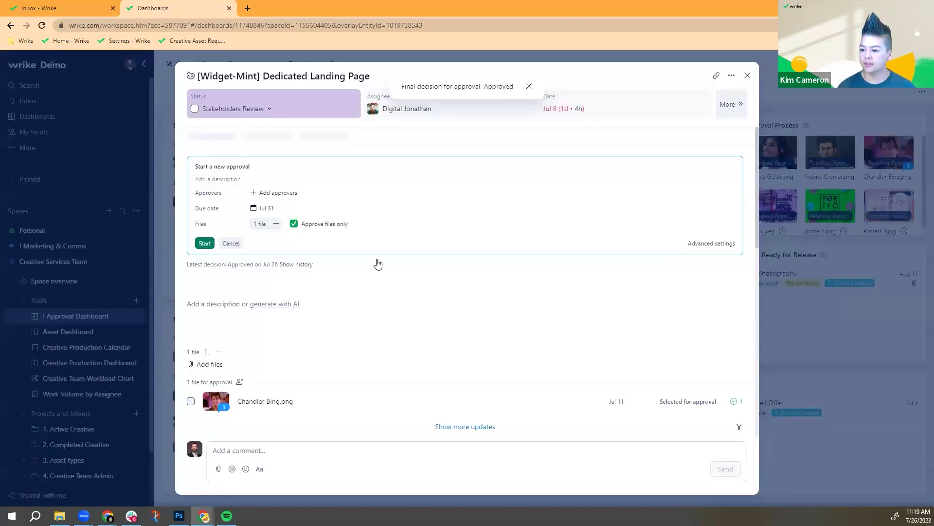
pyautogui.scroll(-5, 272, 367)
pyautogui.scroll(-5, 272, 371)
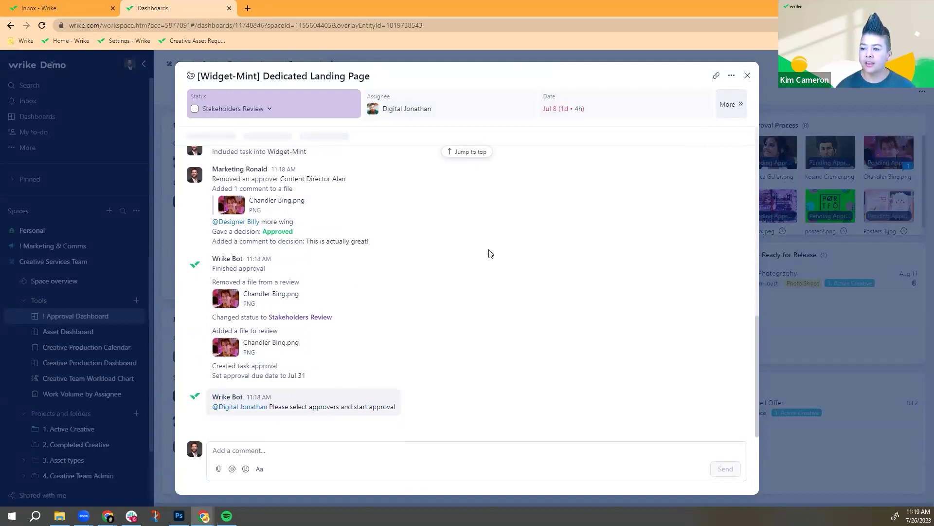
pyautogui.scroll(10, 490, 253)
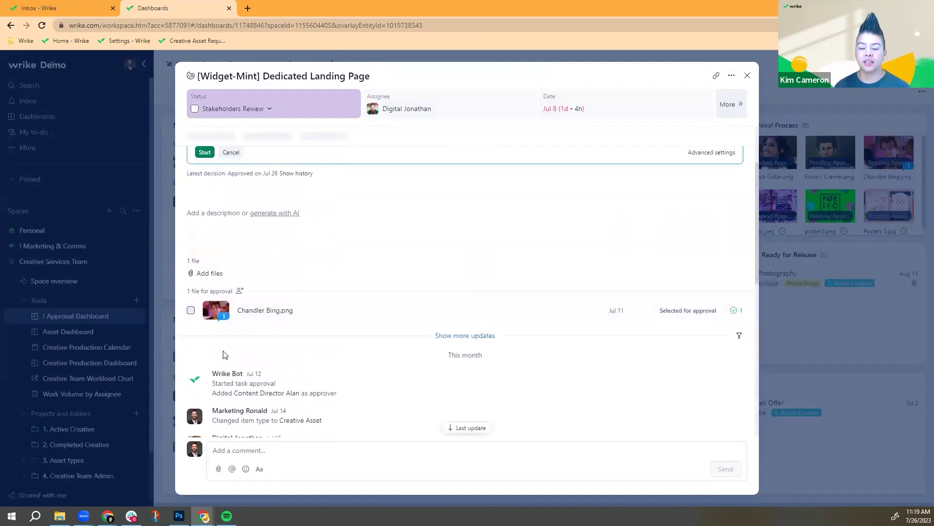
# - Try to set up a guest review of Chandler Bing.png with file downloads allowed and access expiring in one week
pyautogui.click(191, 310)
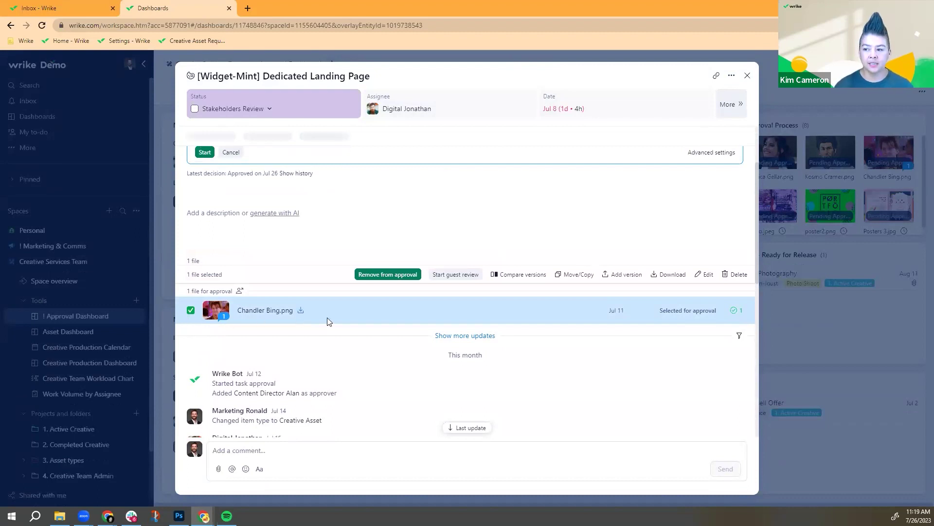
pyautogui.click(457, 275)
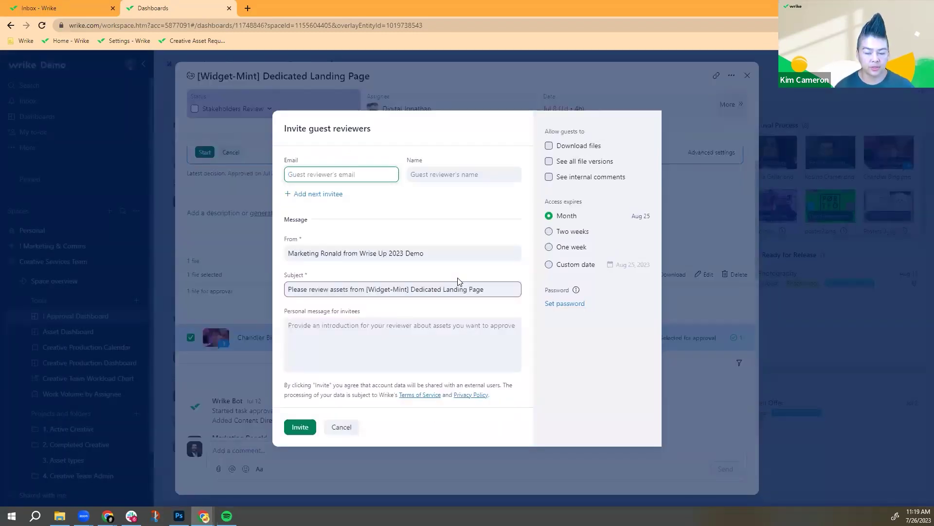
pyautogui.click(435, 172)
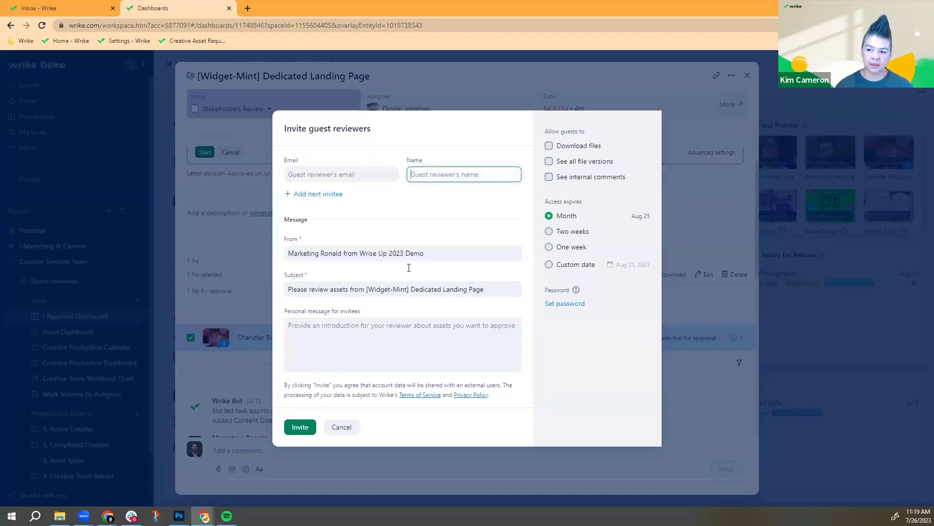
pyautogui.click(428, 341)
pyautogui.click(578, 146)
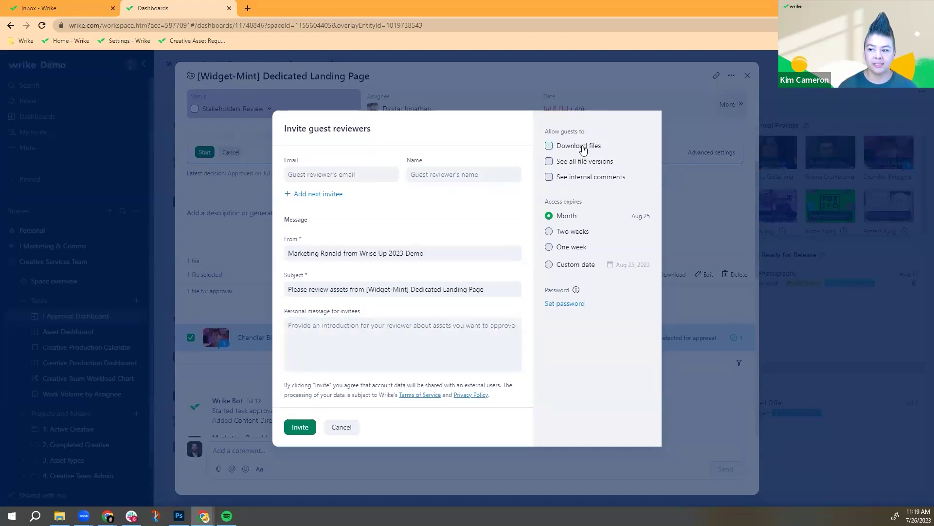
pyautogui.click(574, 250)
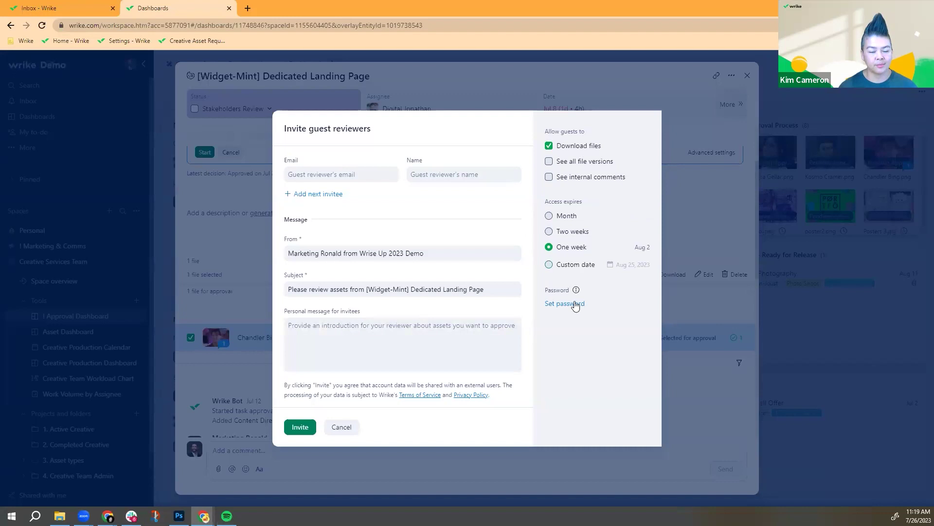
pyautogui.click(748, 76)
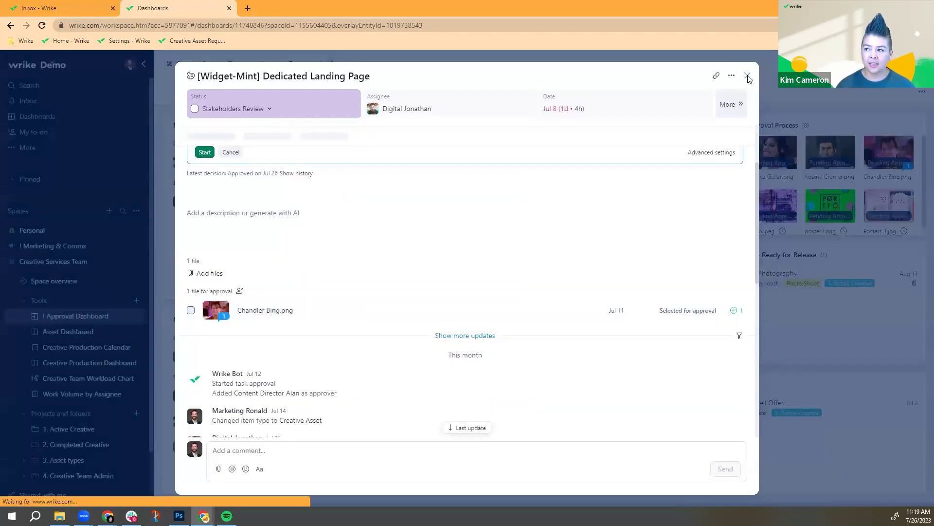
pyautogui.click(748, 76)
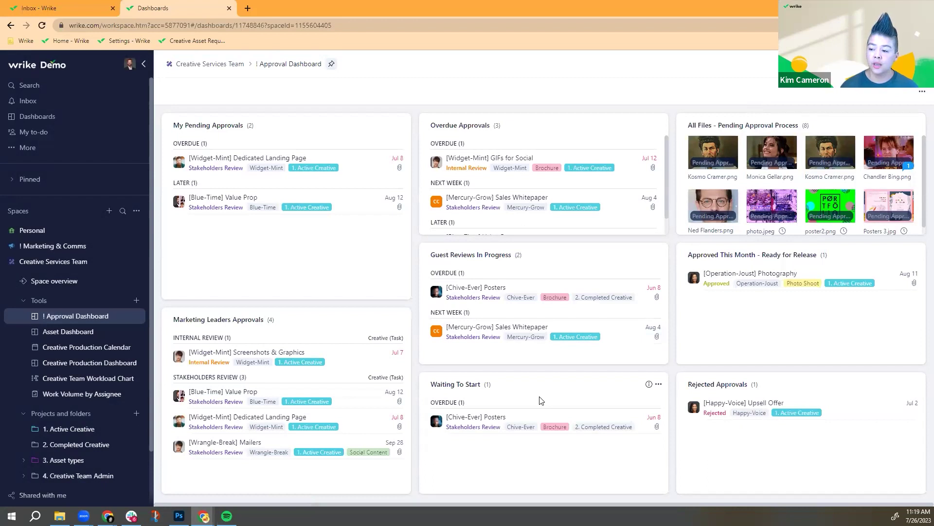
pyautogui.click(659, 384)
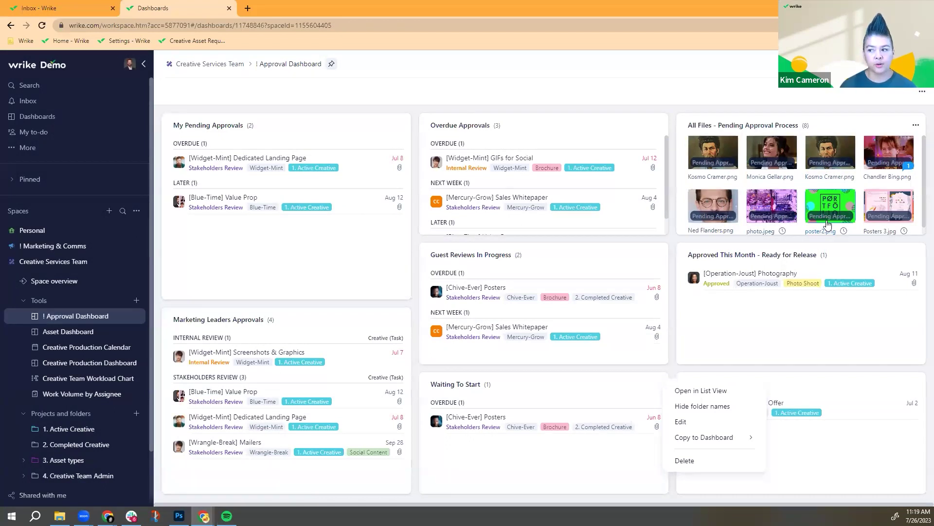
pyautogui.click(763, 457)
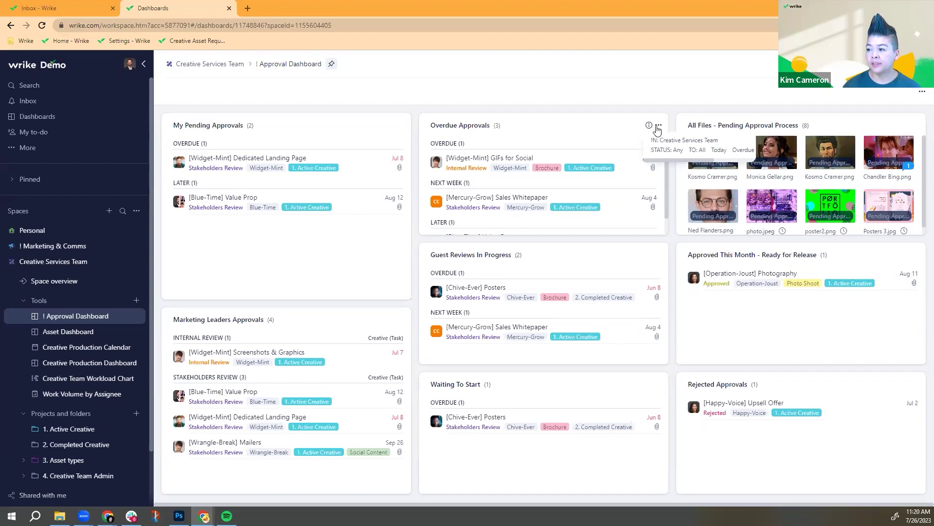
# - Try retitling the Overdue Approvals widget as "Overdue Approvals (Not Task)" and "Overdue Approvals 7 days" while checking its approval due date options
pyautogui.click(658, 127)
pyautogui.click(679, 161)
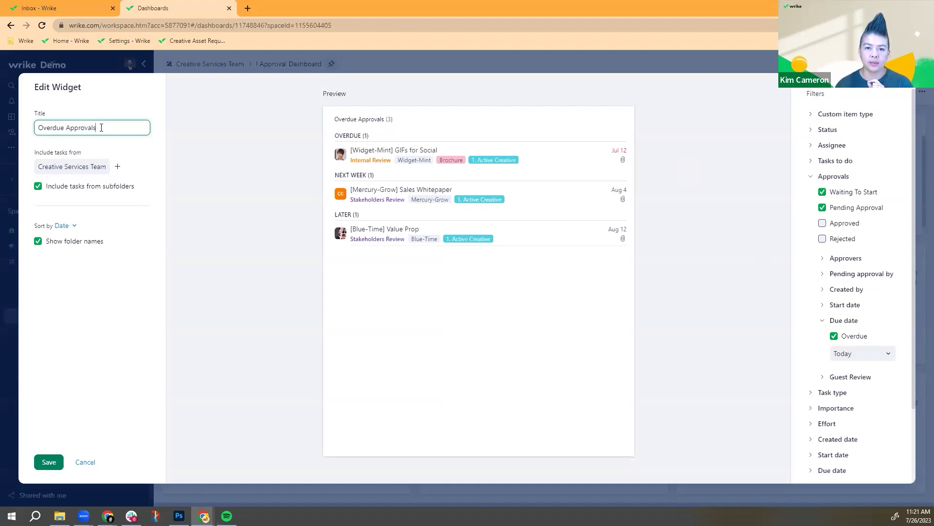
pyautogui.write('(Not Task)')
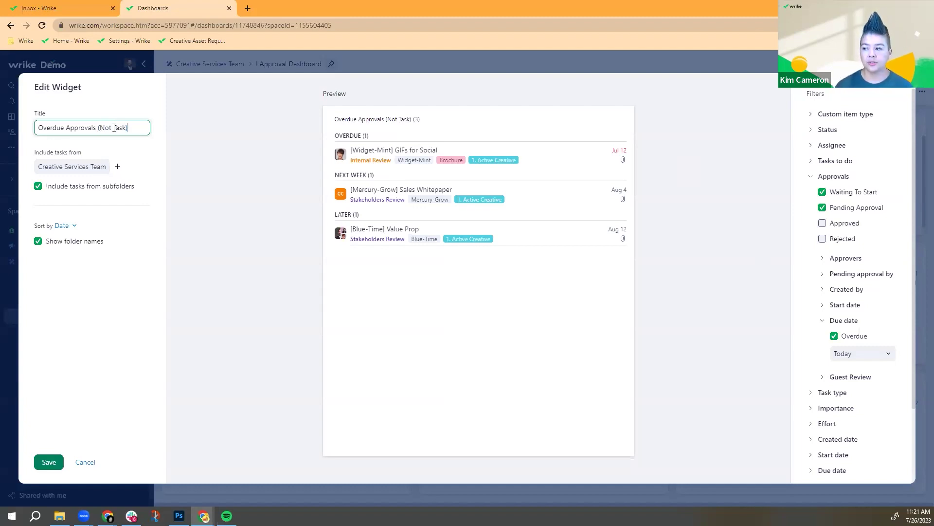
pyautogui.click(872, 358)
pyautogui.scroll(-1, 871, 363)
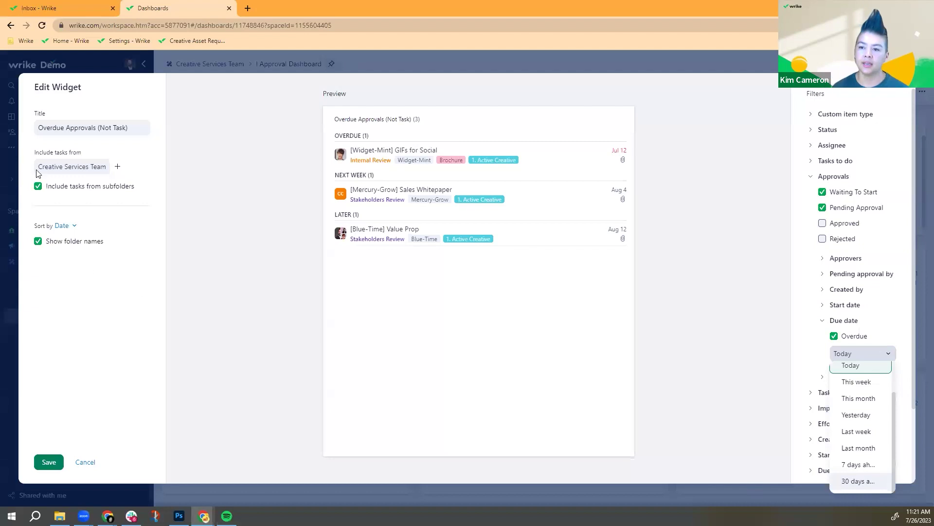
pyautogui.moveTo(128, 128); pyautogui.dragTo(99, 128)
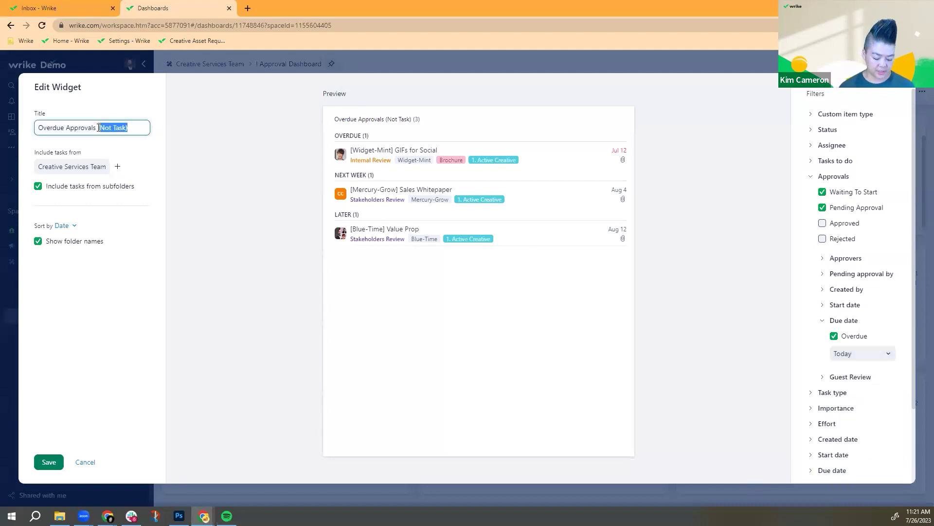
pyautogui.write('7 days')
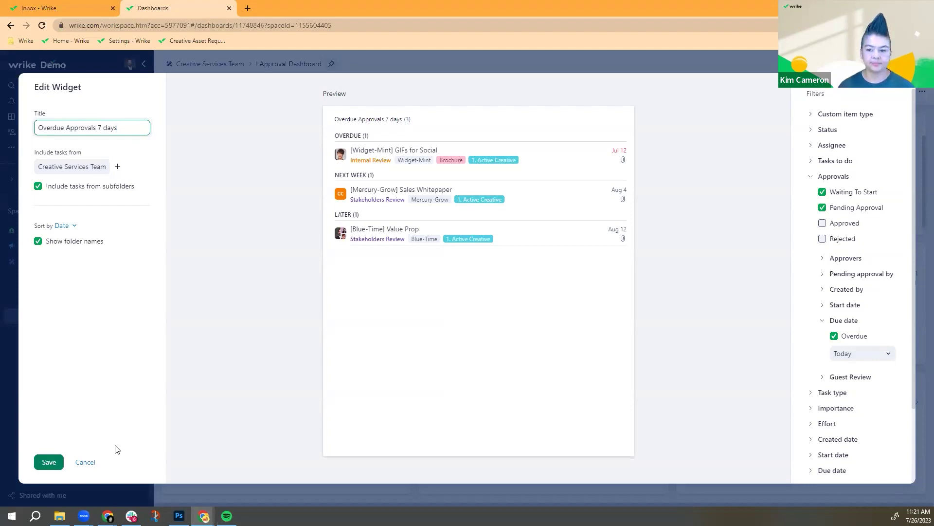
pyautogui.click(89, 465)
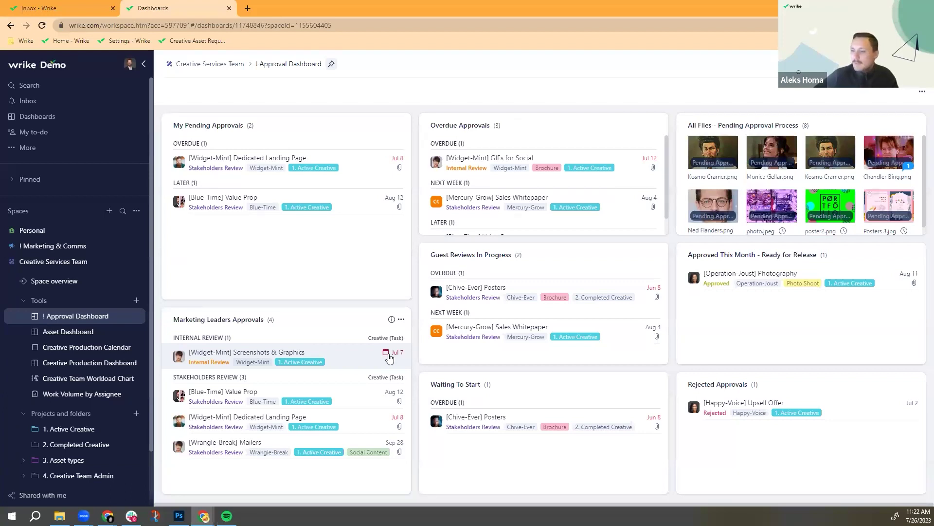
# - Examine the attachment sources and the Chandler Bing.png file details in the Dedicated Landing Page task, and return to the dashboard
pyautogui.click(363, 164)
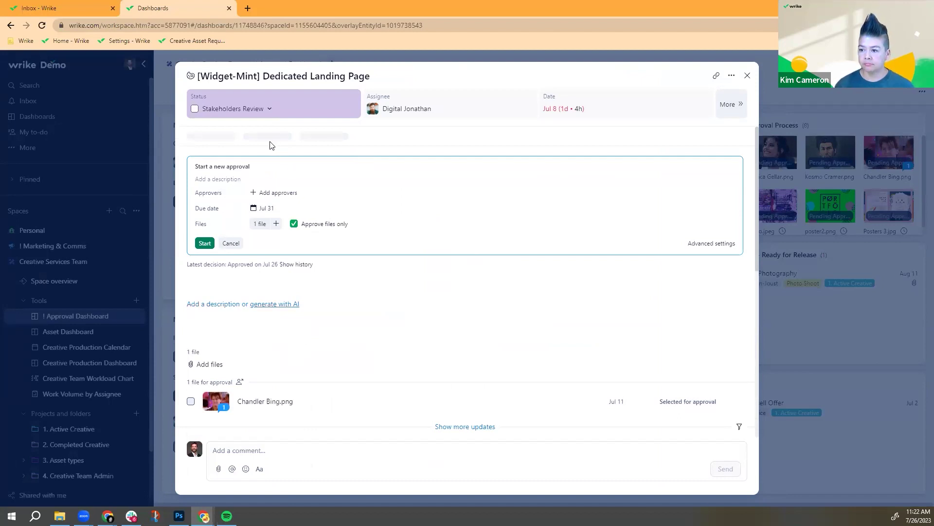
pyautogui.click(203, 364)
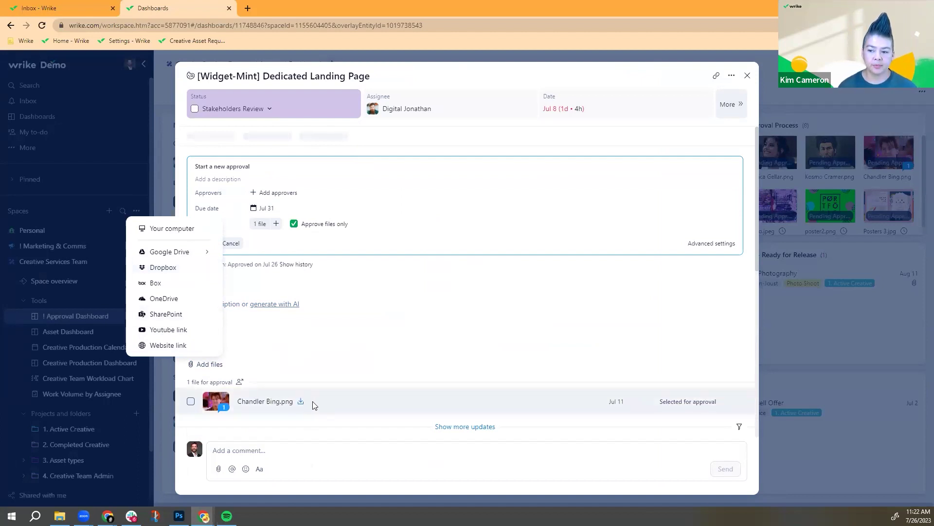
pyautogui.moveTo(257, 406)
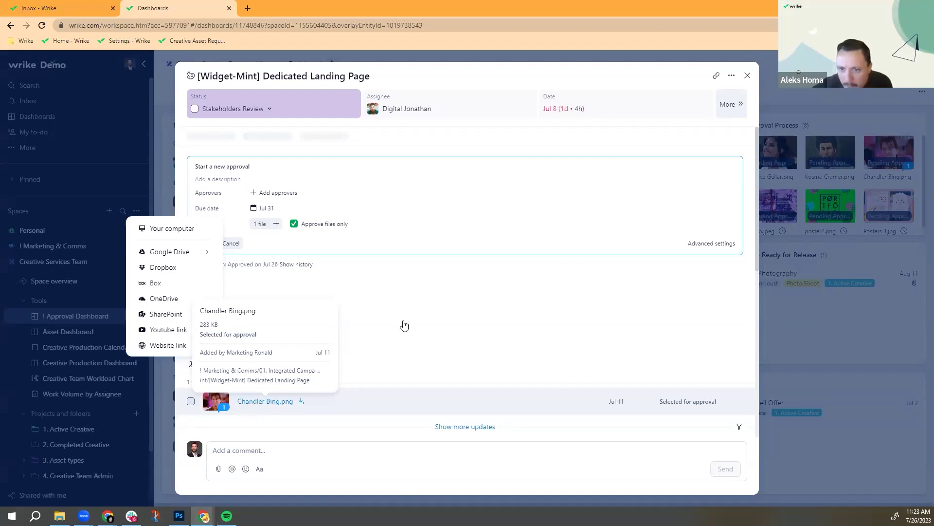
pyautogui.click(435, 220)
pyautogui.press('Escape')
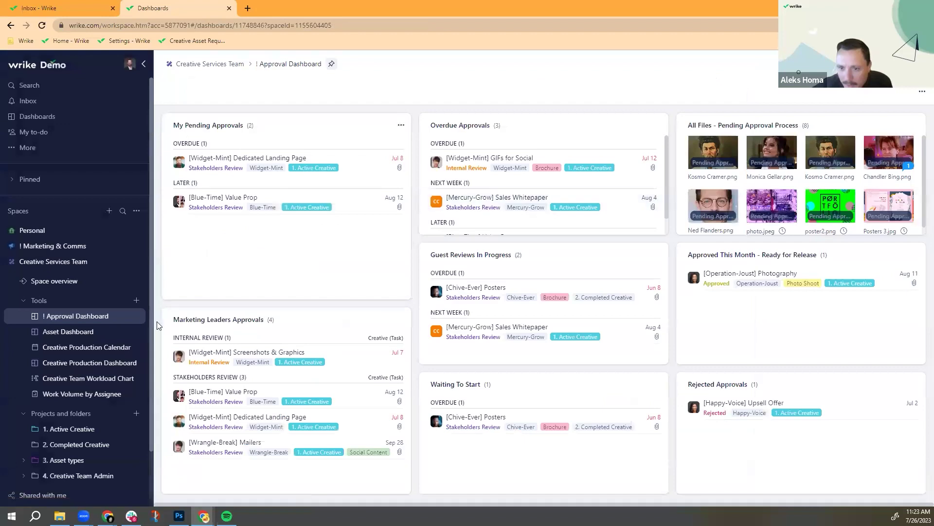
# - Examine the Creative Production Dashboard, and open the Global Integrated Campaign Overview dashboard in the Marketing & Comms space
pyautogui.click(75, 368)
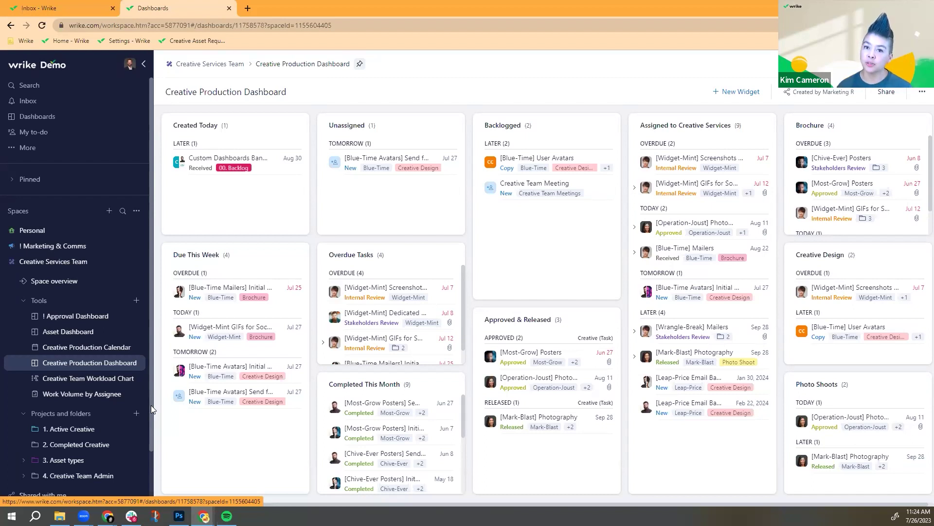
pyautogui.click(72, 247)
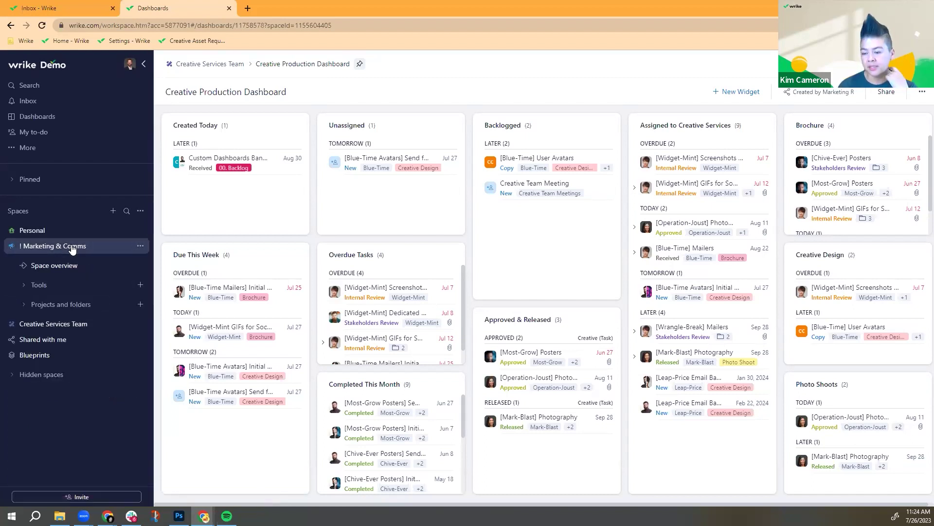
pyautogui.click(25, 286)
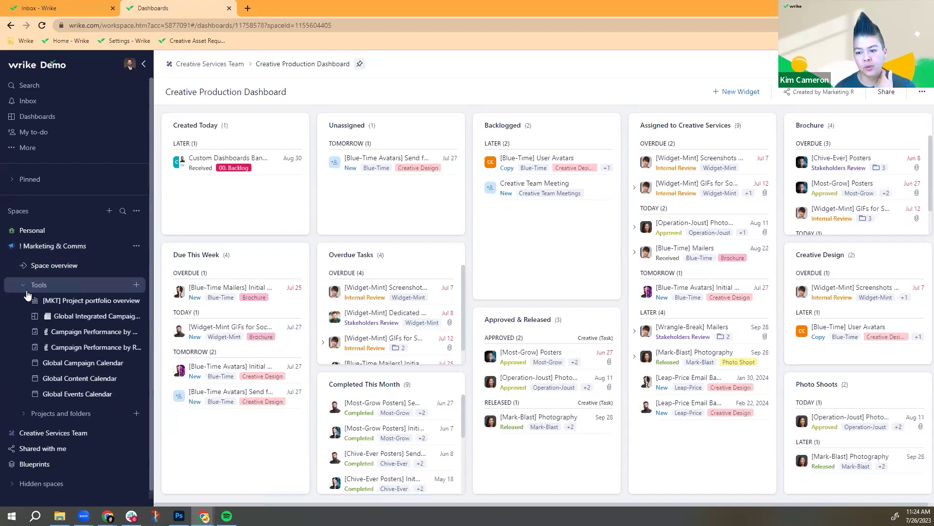
pyautogui.click(76, 317)
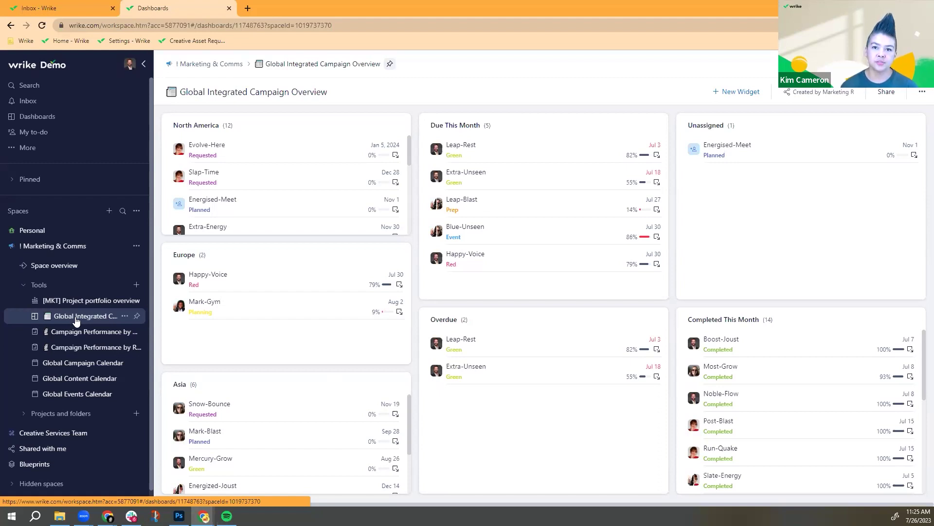
# - Expand the Marketing & Comms folder tree through 04. Team Admin down to the contents of its Regions folder
pyautogui.click(24, 413)
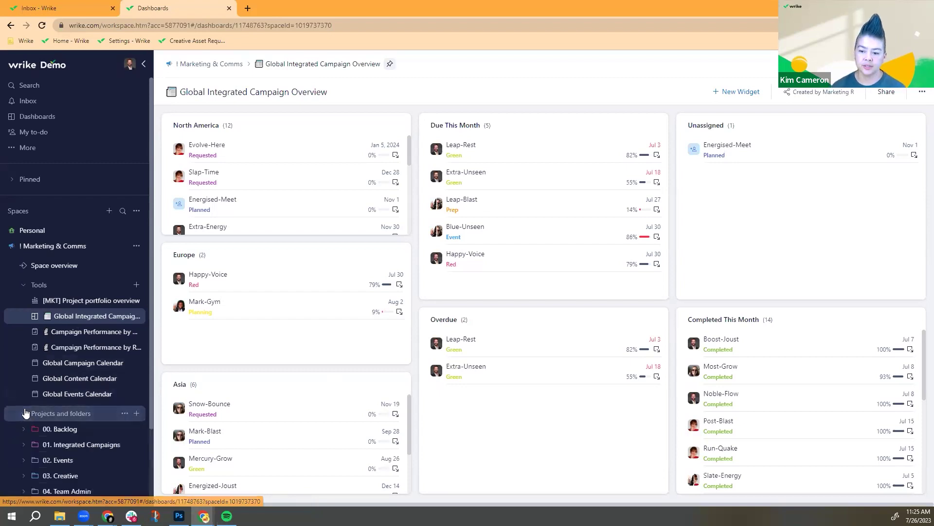
pyautogui.scroll(-1, 26, 413)
pyautogui.scroll(-1, 25, 413)
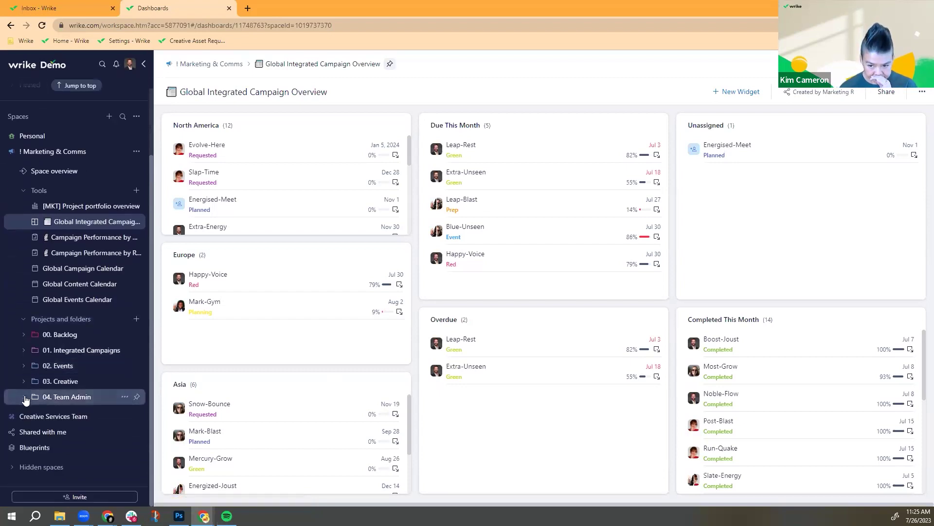
pyautogui.click(24, 398)
pyautogui.scroll(-1, 26, 400)
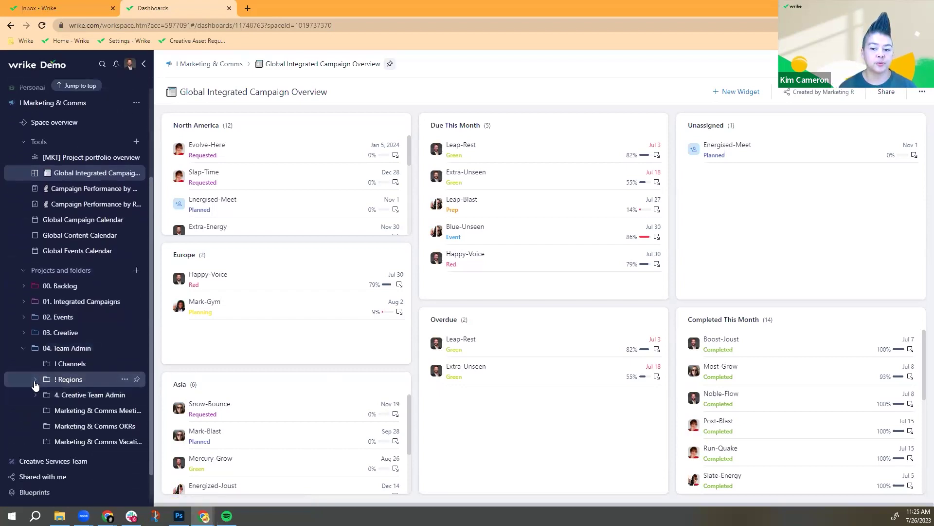
pyautogui.click(35, 380)
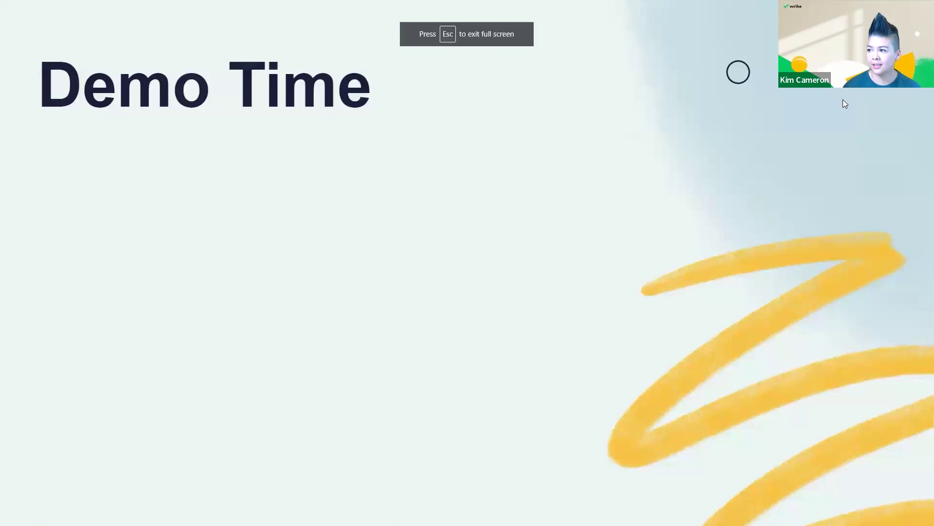
pyautogui.press('Right')
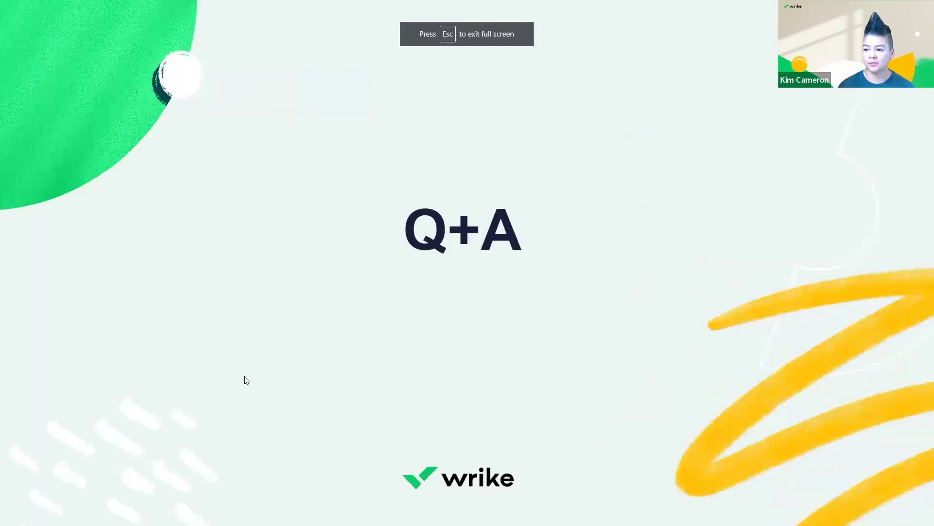
pyautogui.press('Right')
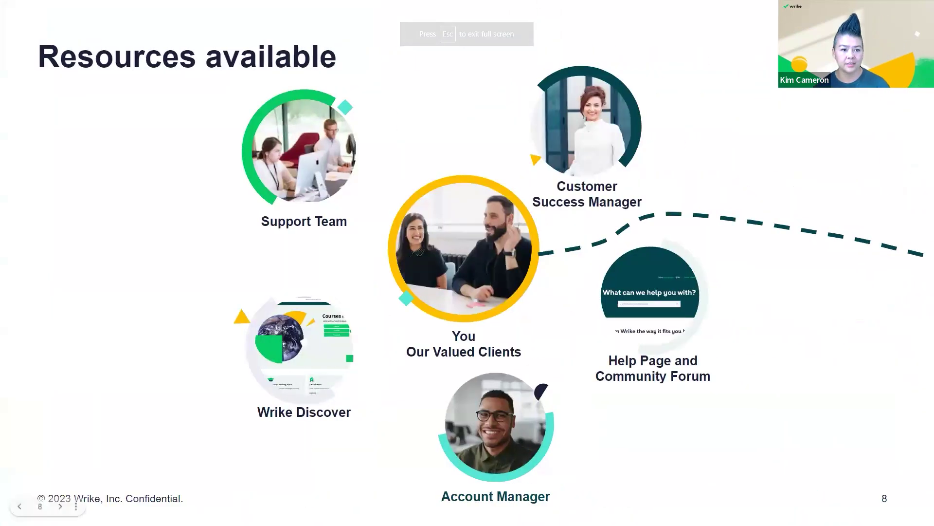